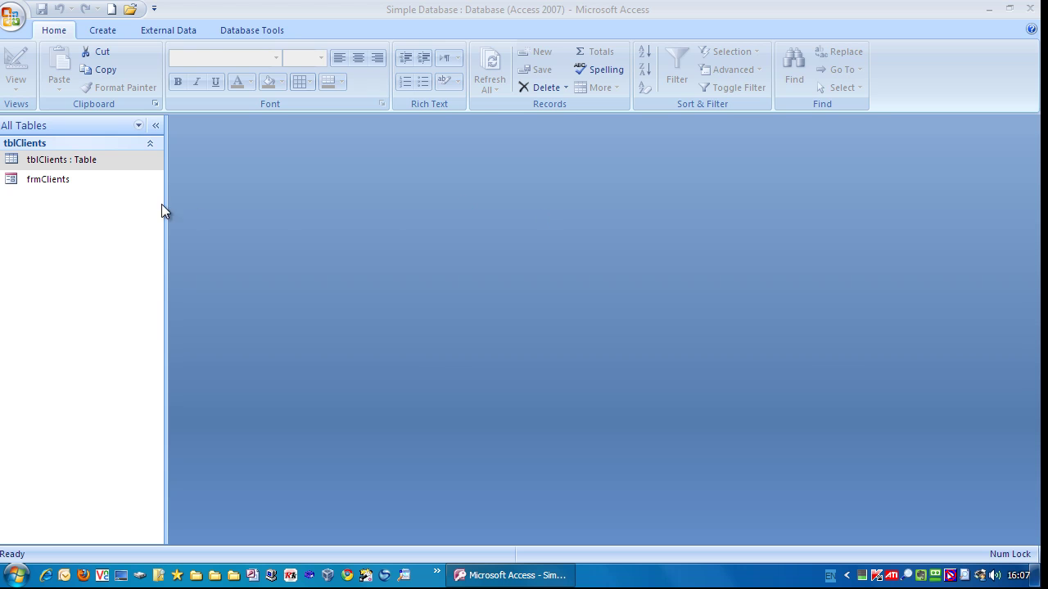
Glance at the tblClients records, then begin a design-view query containing tblClients.
double_click(61, 161)
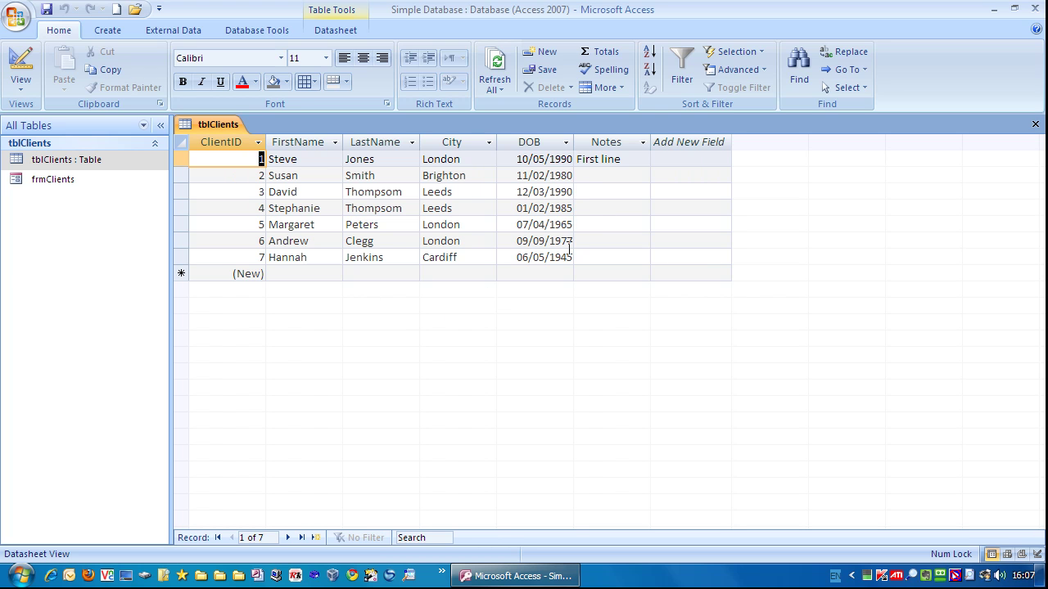
left_click(1034, 126)
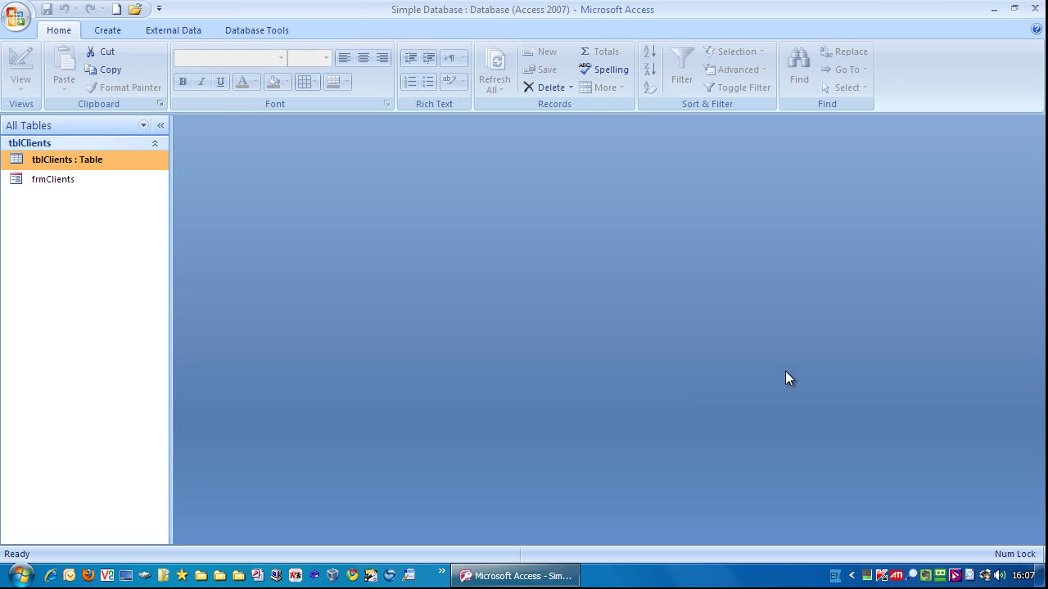
left_click(100, 29)
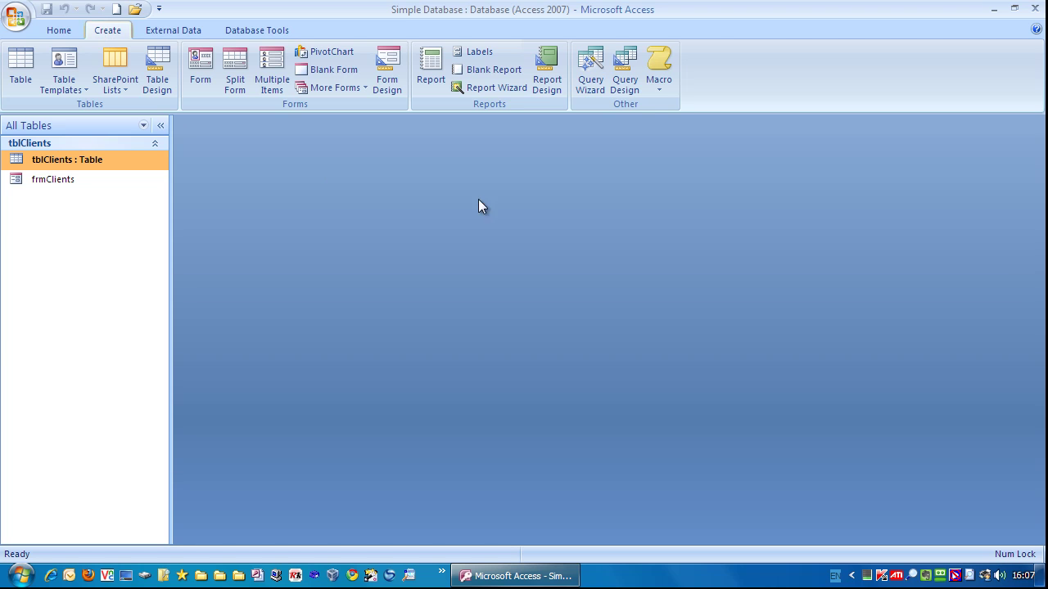
left_click(631, 78)
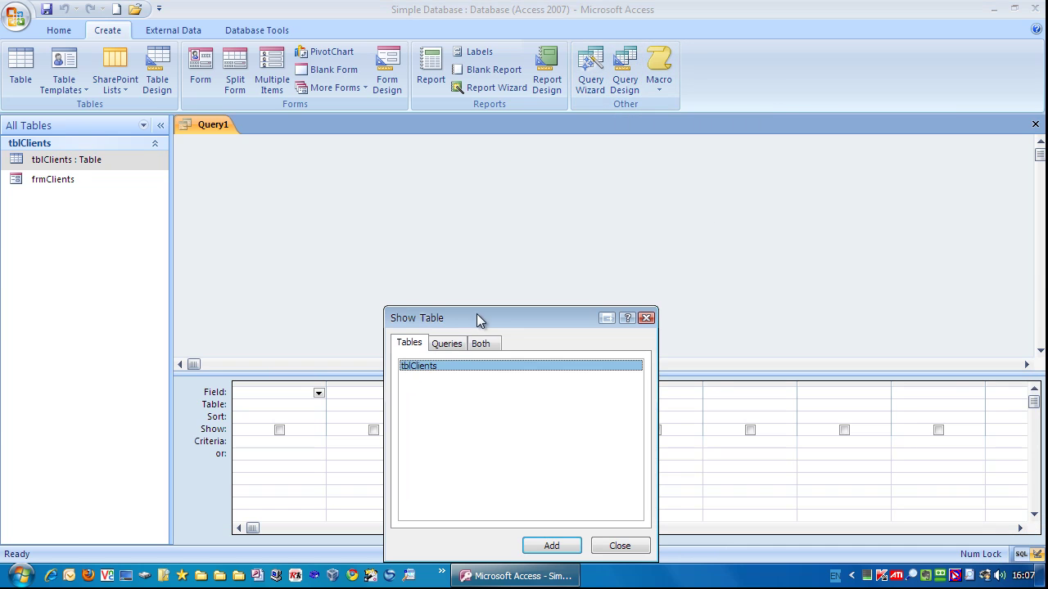
left_click_drag(477, 313, 511, 274)
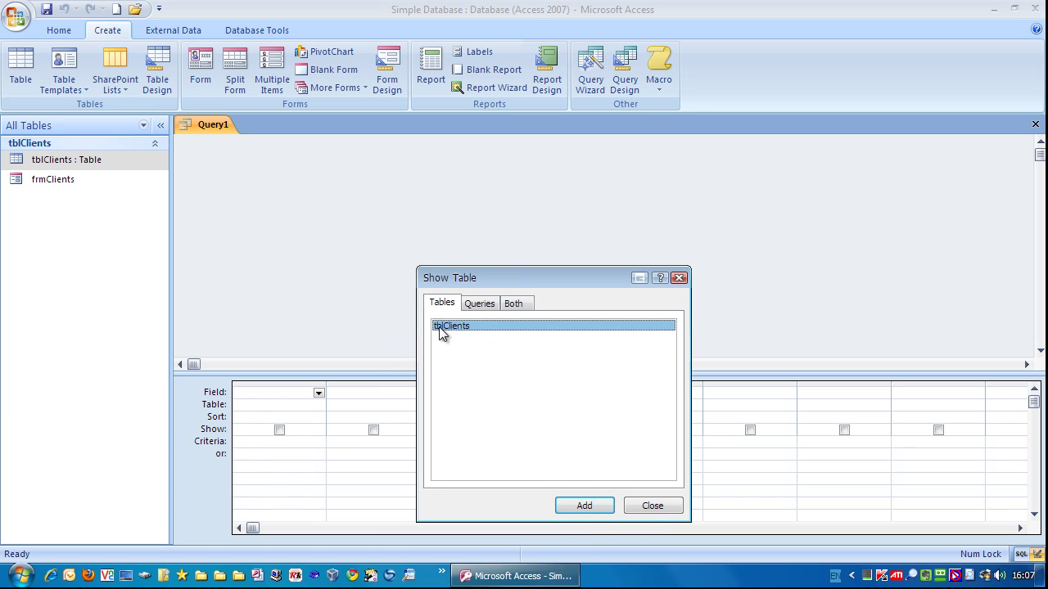
left_click(584, 506)
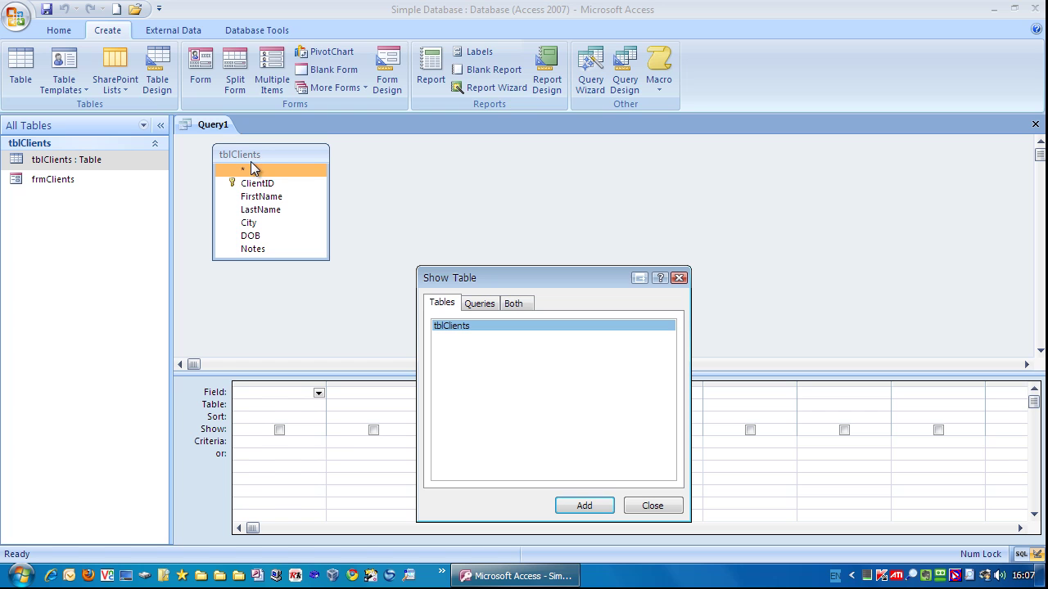
left_click(673, 507)
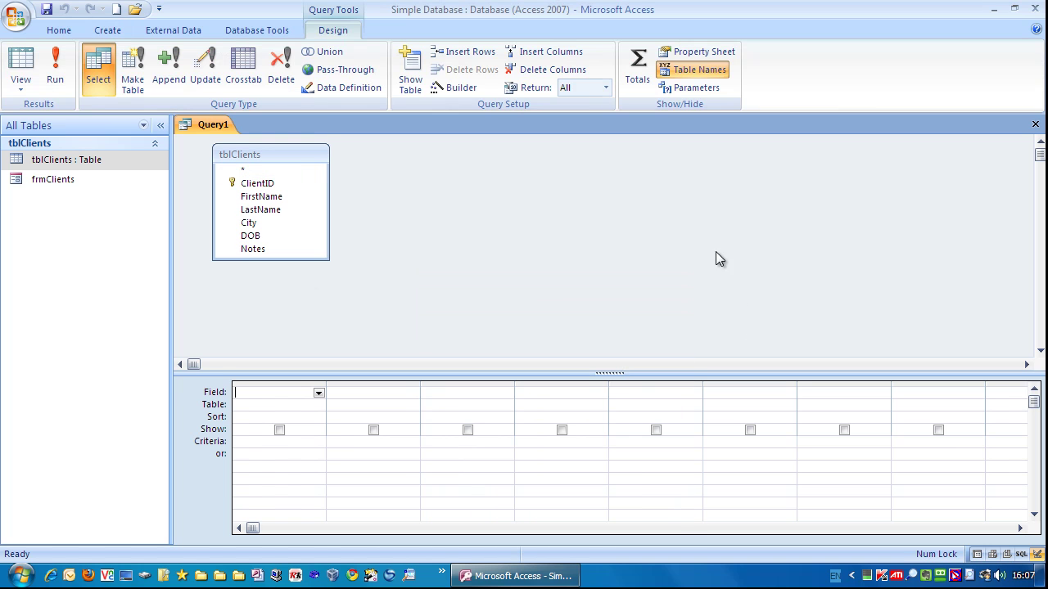
Drag FirstName, LastName and City from tblClients into grid columns one, two and three.
left_click(260, 197)
left_click(263, 185)
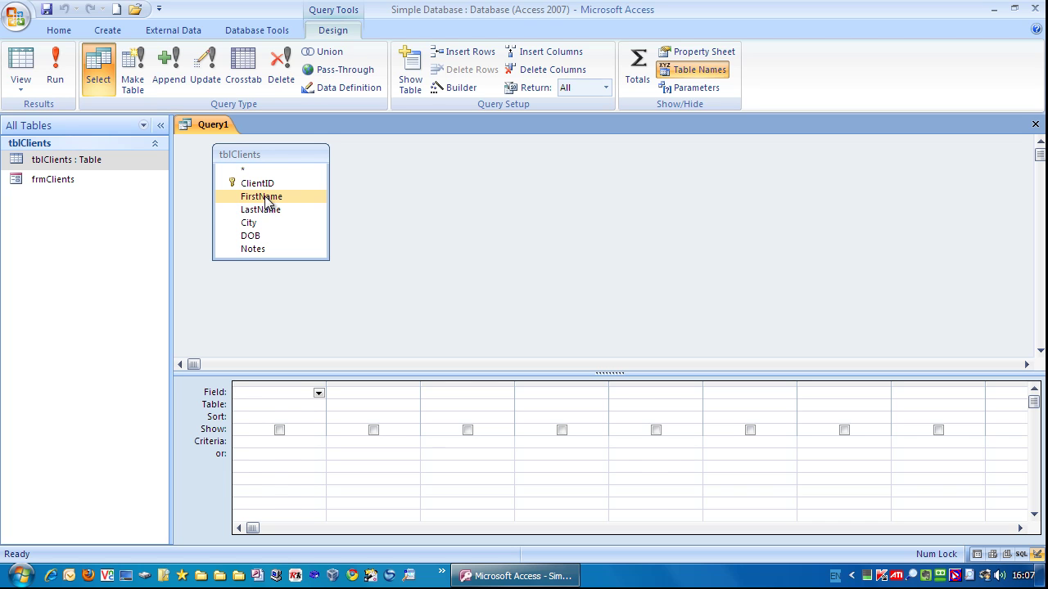
left_click_drag(267, 201, 263, 405)
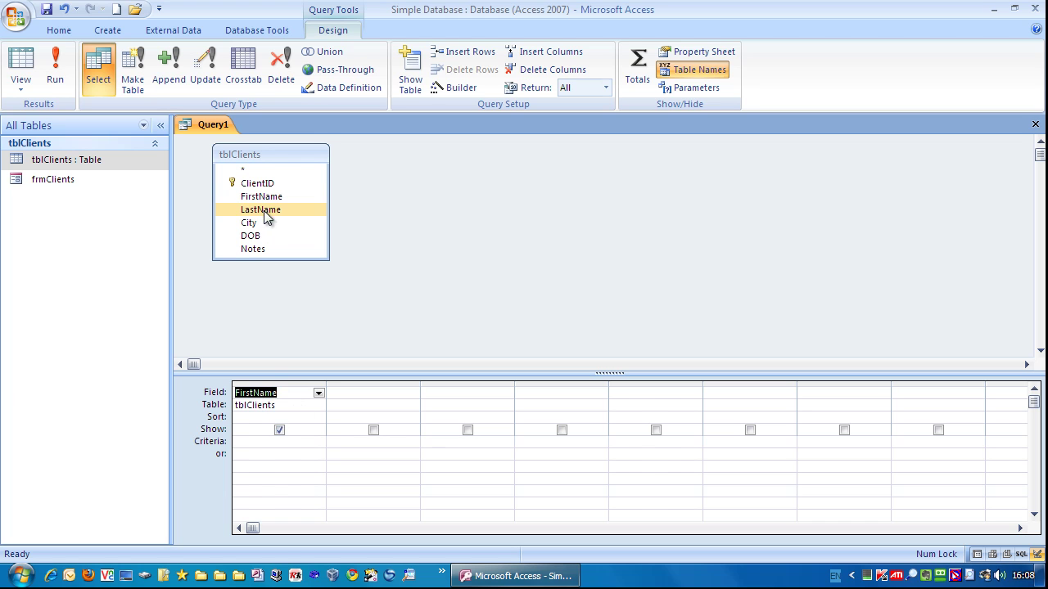
left_click_drag(266, 212, 368, 410)
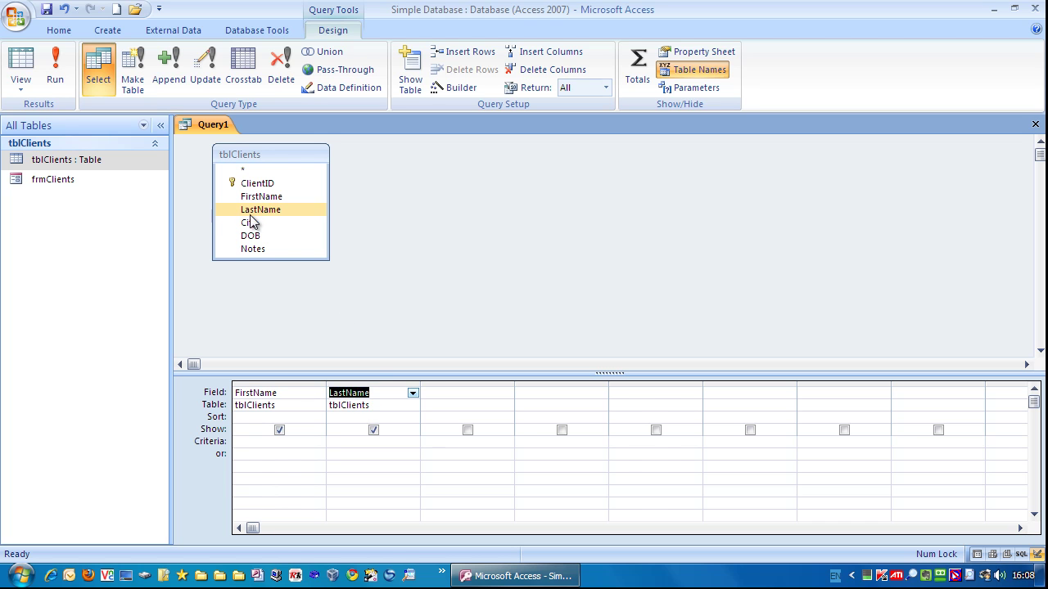
left_click_drag(250, 231, 475, 402)
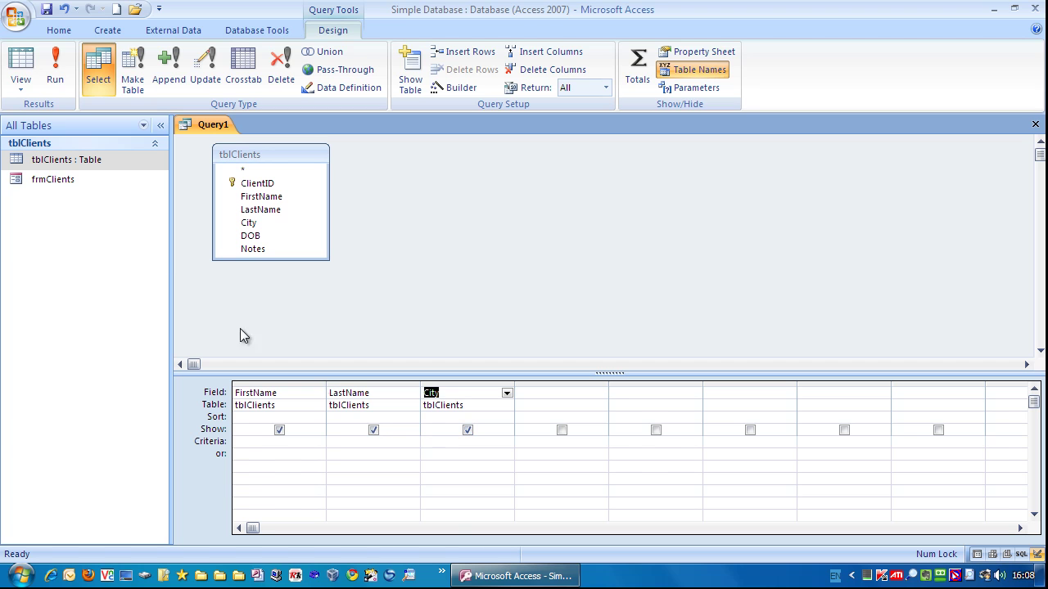
left_click(22, 66)
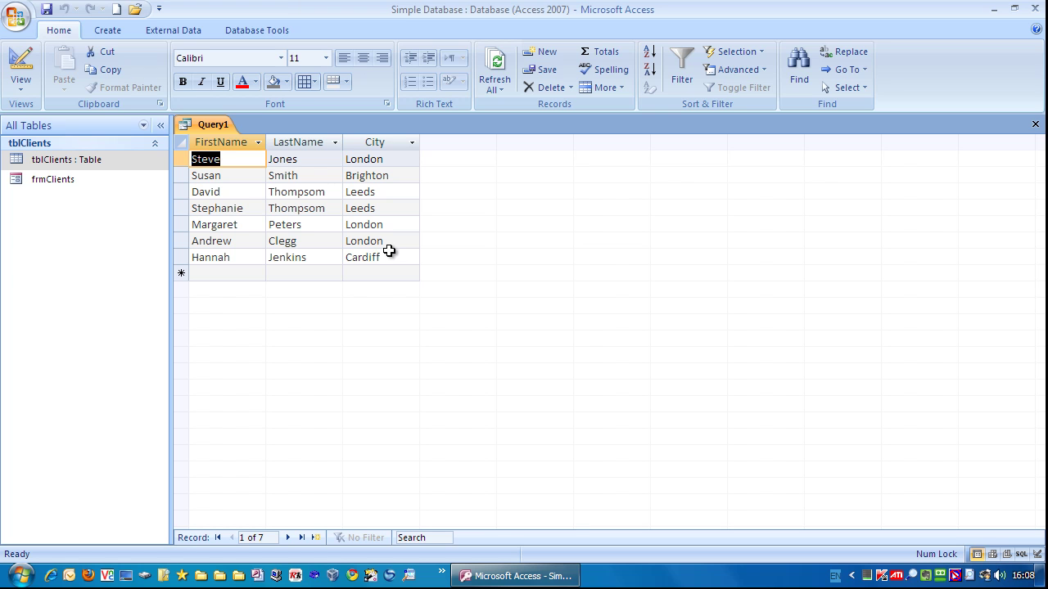
left_click(22, 69)
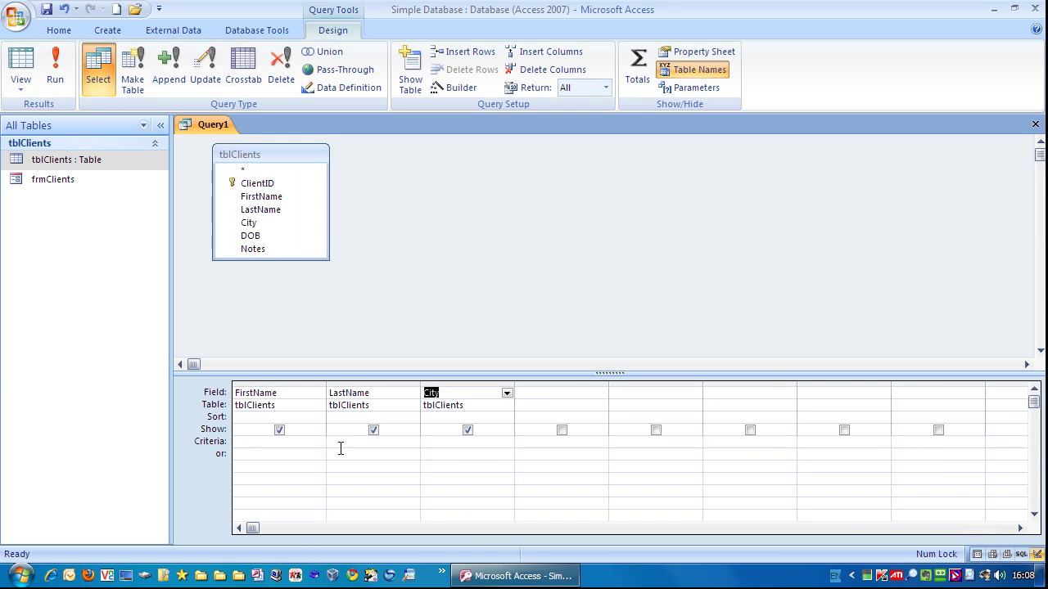
Enter London as the City criterion and run the query to see London clients.
left_click(441, 442)
type("London")
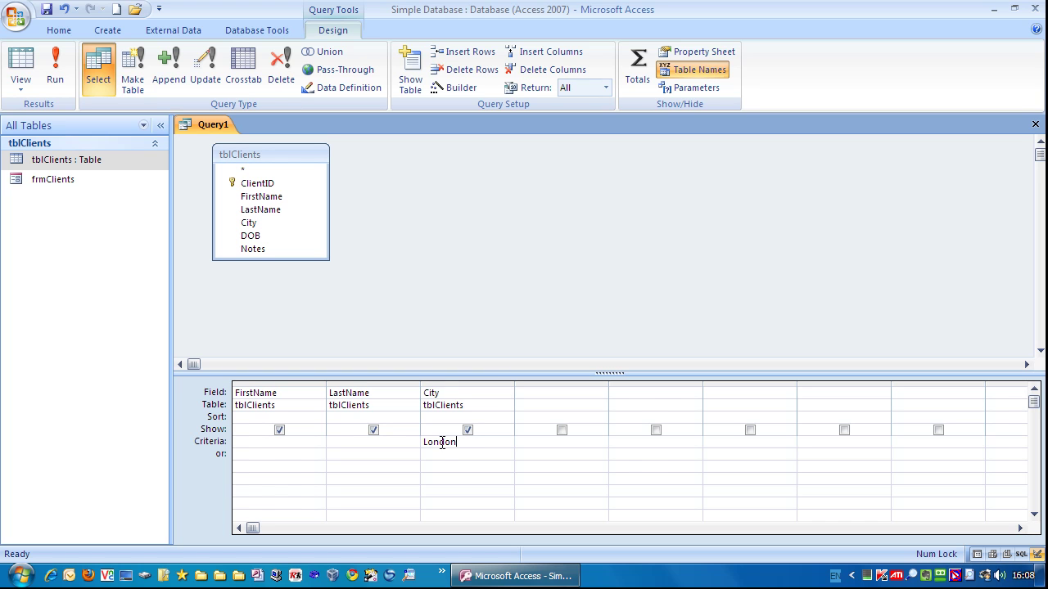
key("Tab")
key("Tab")
left_click(21, 69)
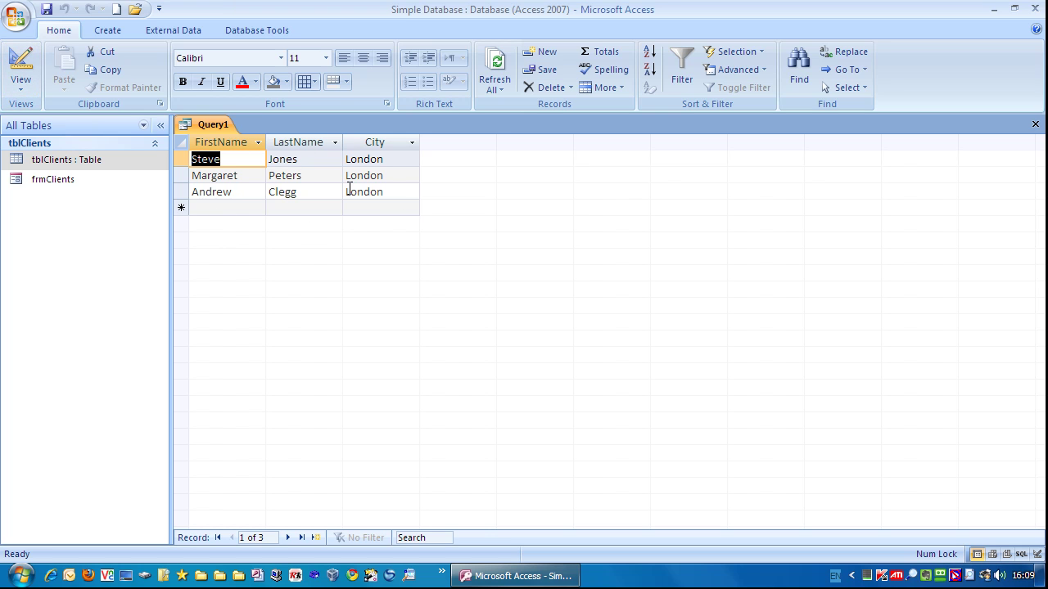
Delete the London criterion and rerun the query showing all seven clients.
left_click(22, 67)
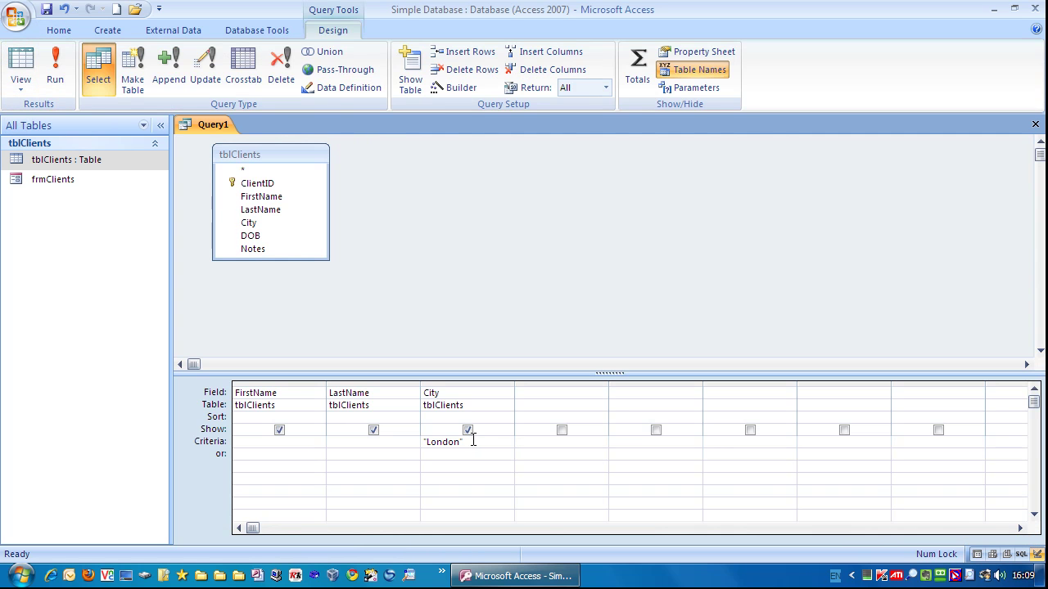
left_click_drag(473, 442, 374, 429)
key("Delete")
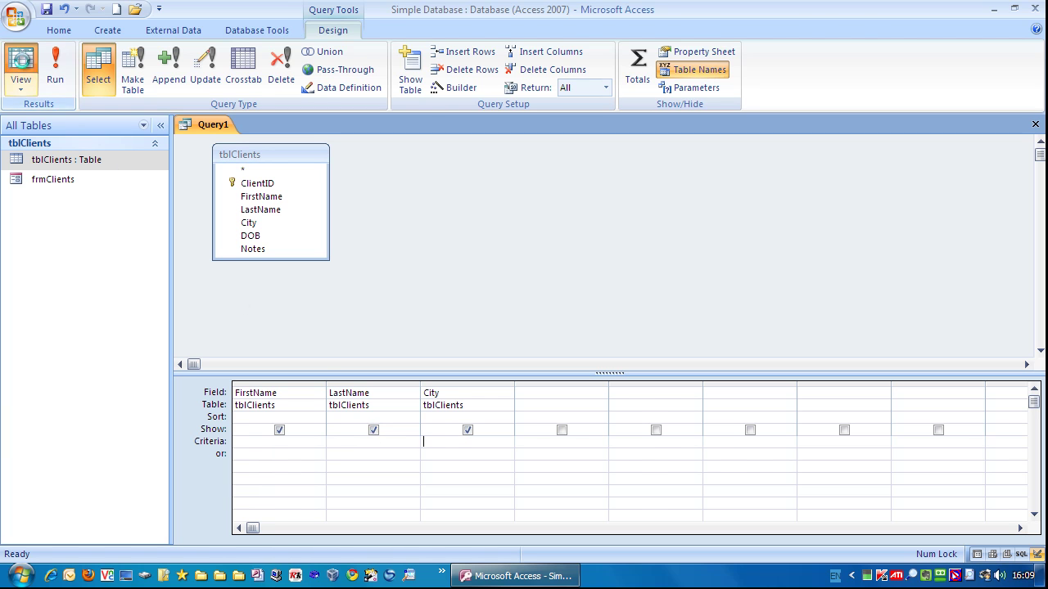
left_click(21, 67)
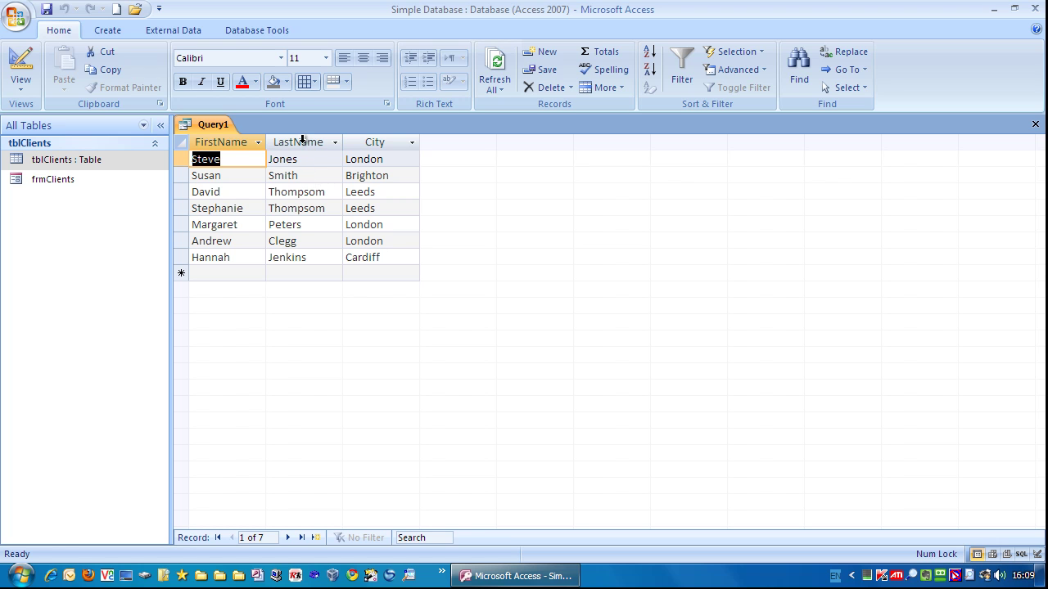
Enter Thompson as the LastName criterion and run the query to see matching clients.
left_click(21, 62)
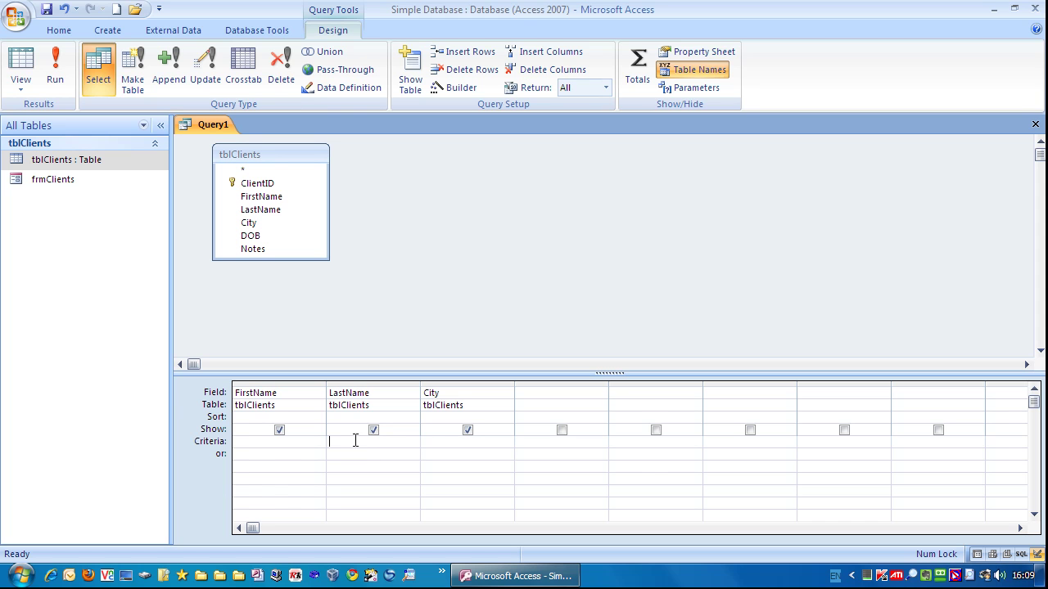
left_click(354, 441)
type("Thompson")
key("Tab")
left_click(23, 68)
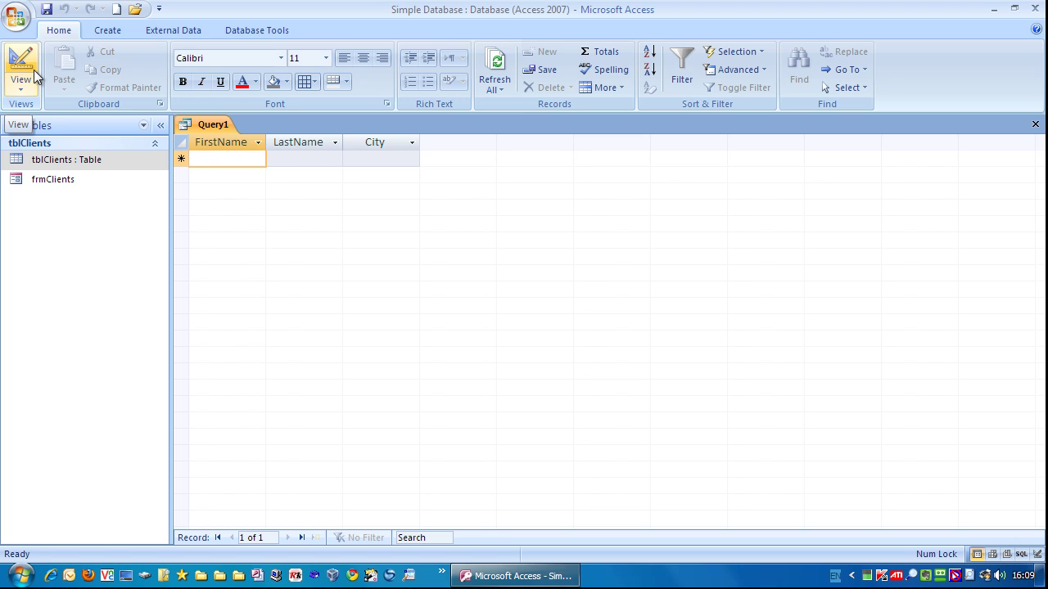
Recheck the LastName filter results, then delete the LastName criterion in design view.
left_click(17, 63)
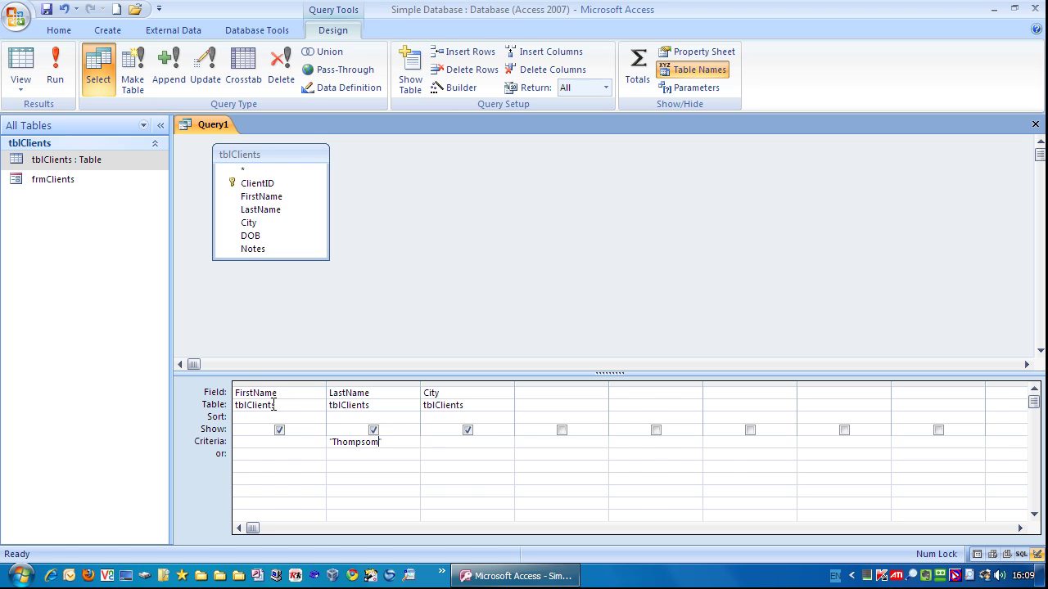
left_click(19, 65)
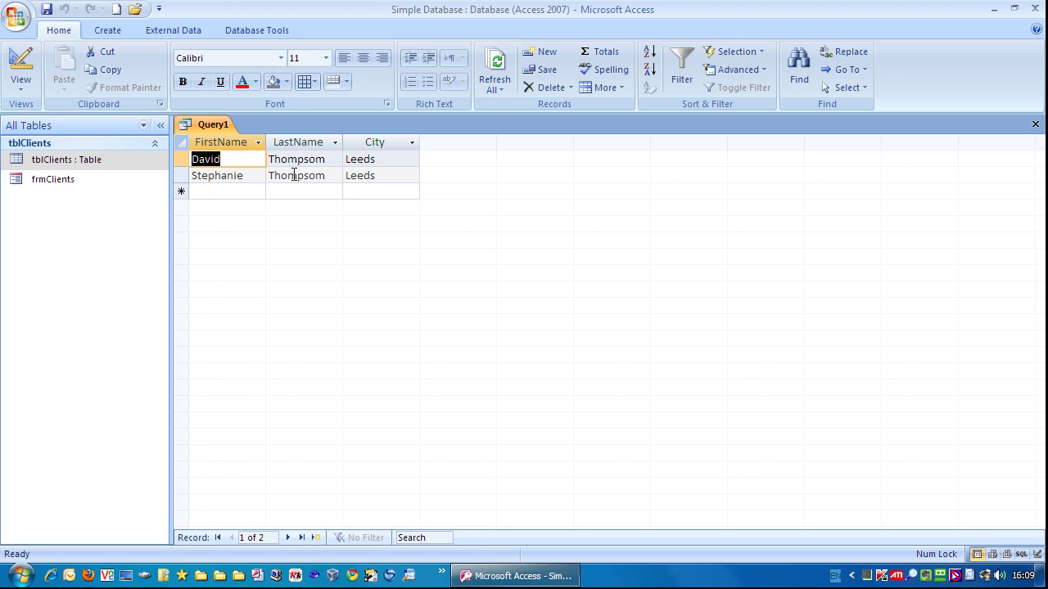
left_click(25, 67)
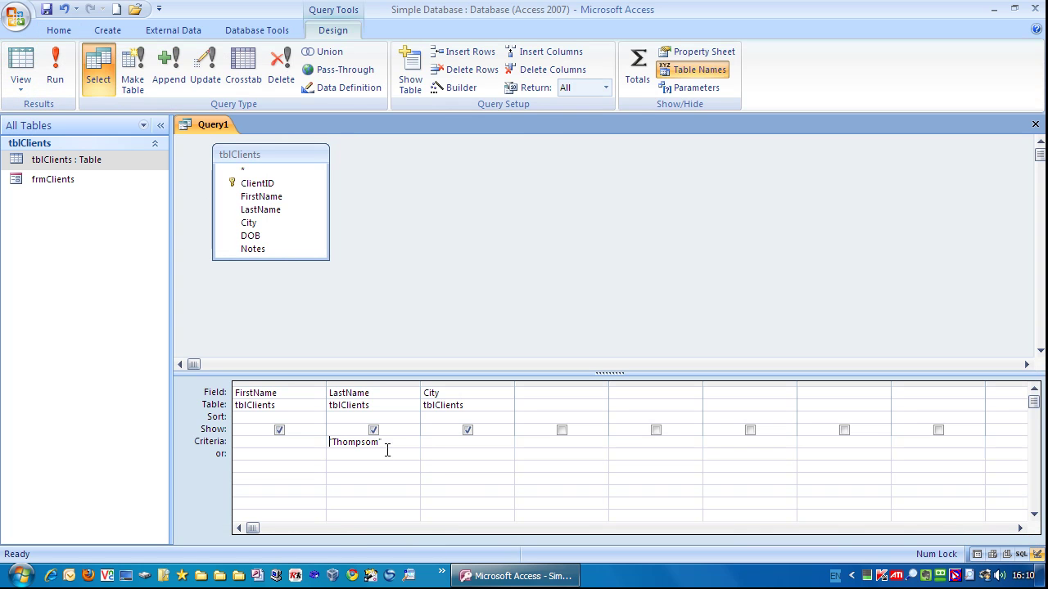
left_click_drag(383, 442, 248, 429)
key("Delete")
Add DOB as the fourth column, then delete the City column and preview the results.
left_click(249, 223)
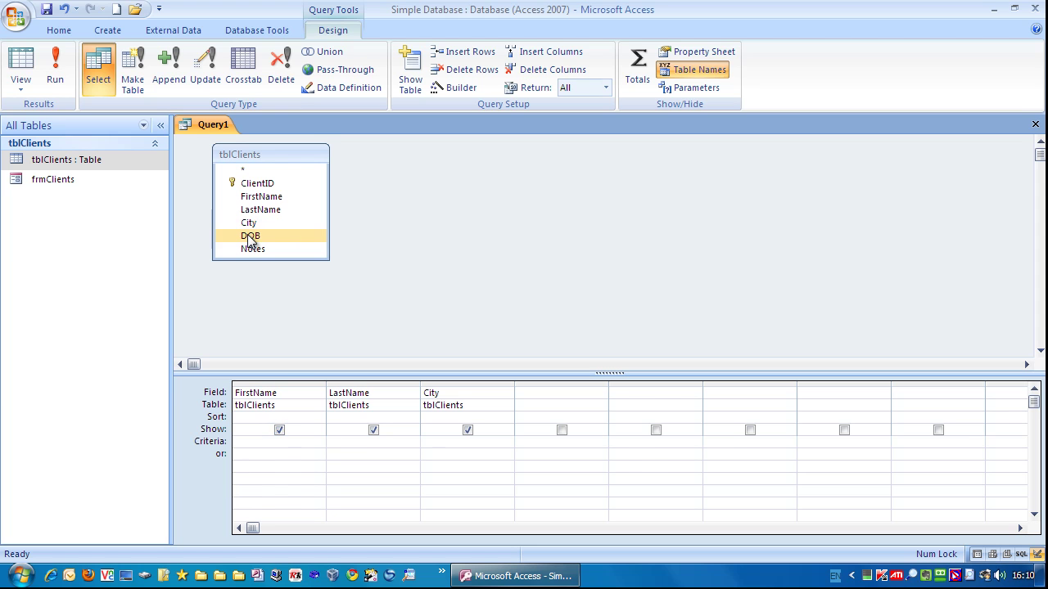
left_click_drag(250, 237, 562, 409)
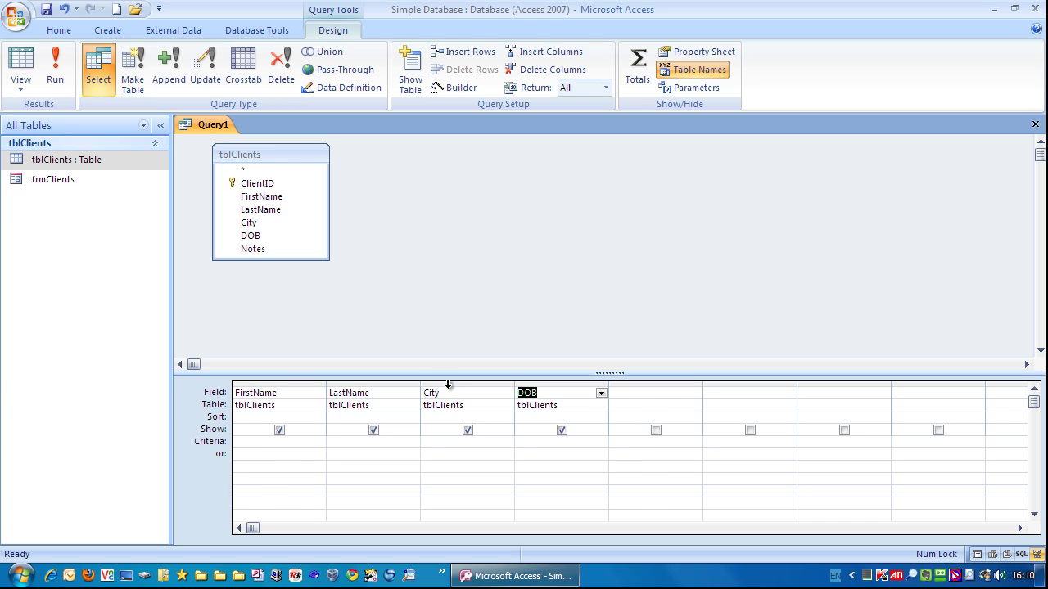
left_click(446, 385)
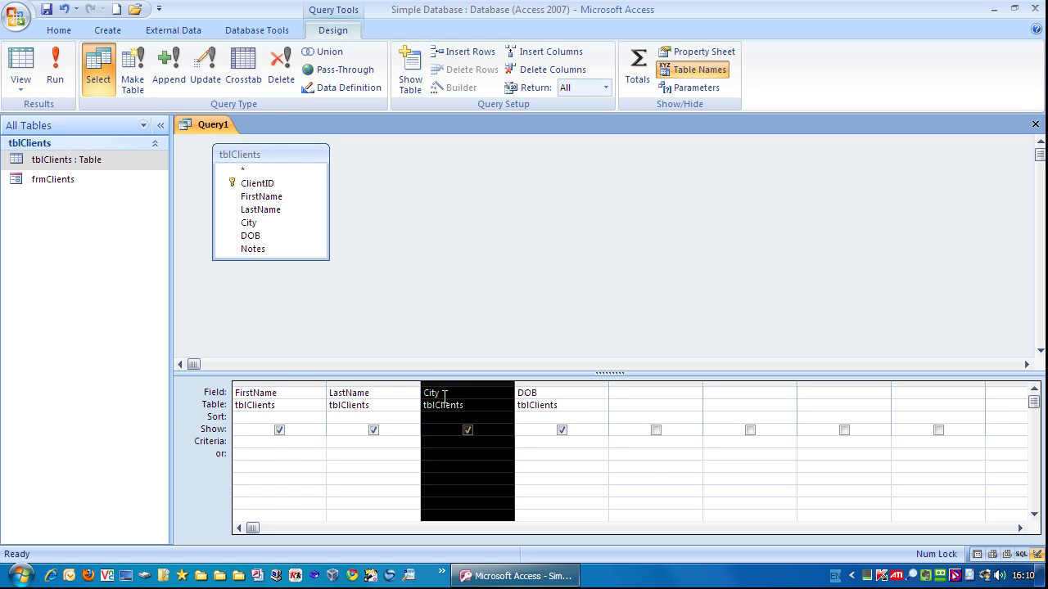
left_click(399, 385)
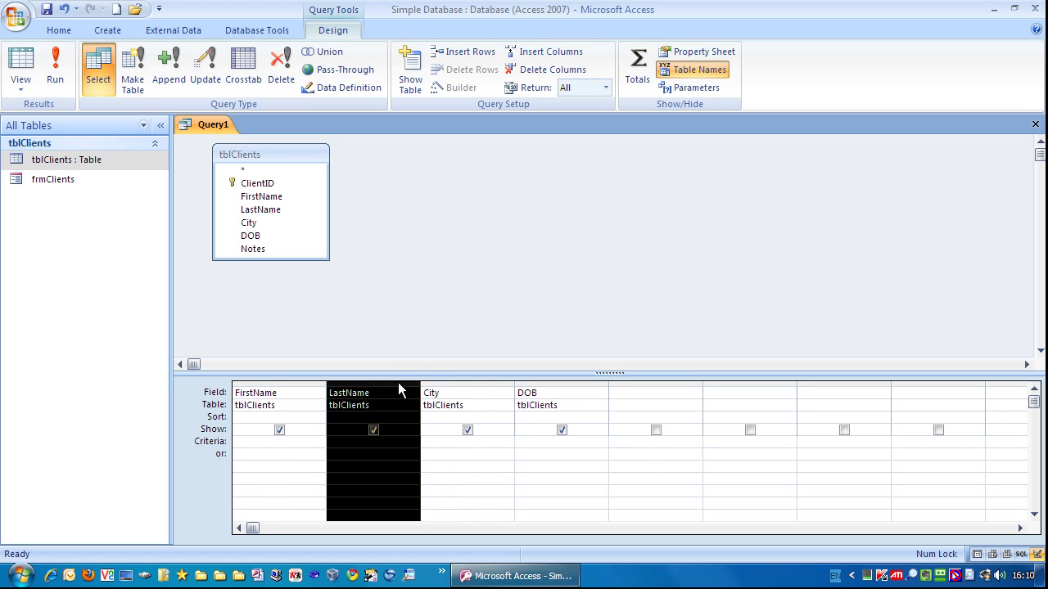
left_click(453, 384)
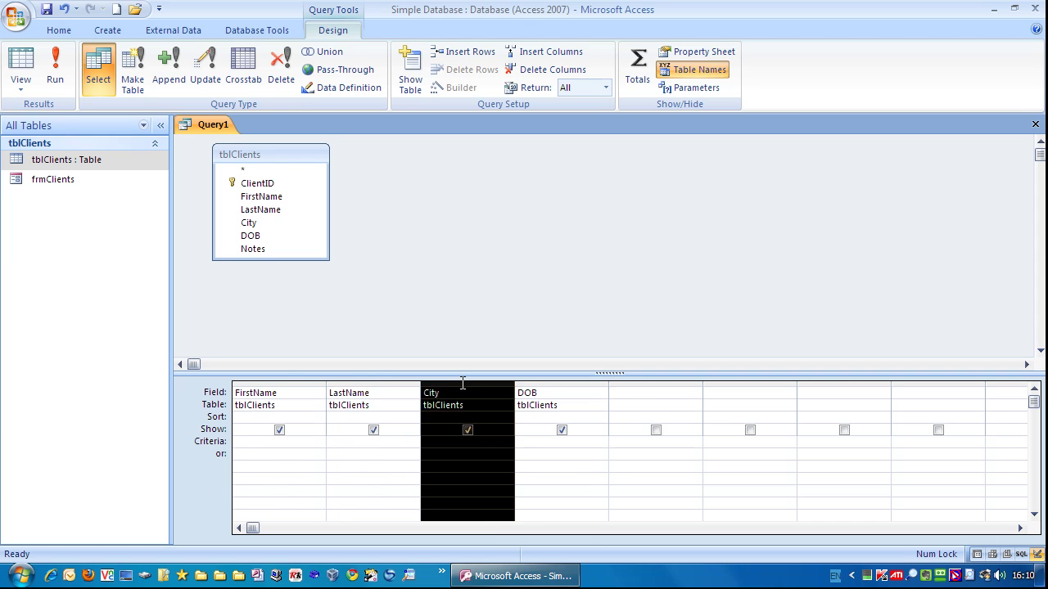
key("Delete")
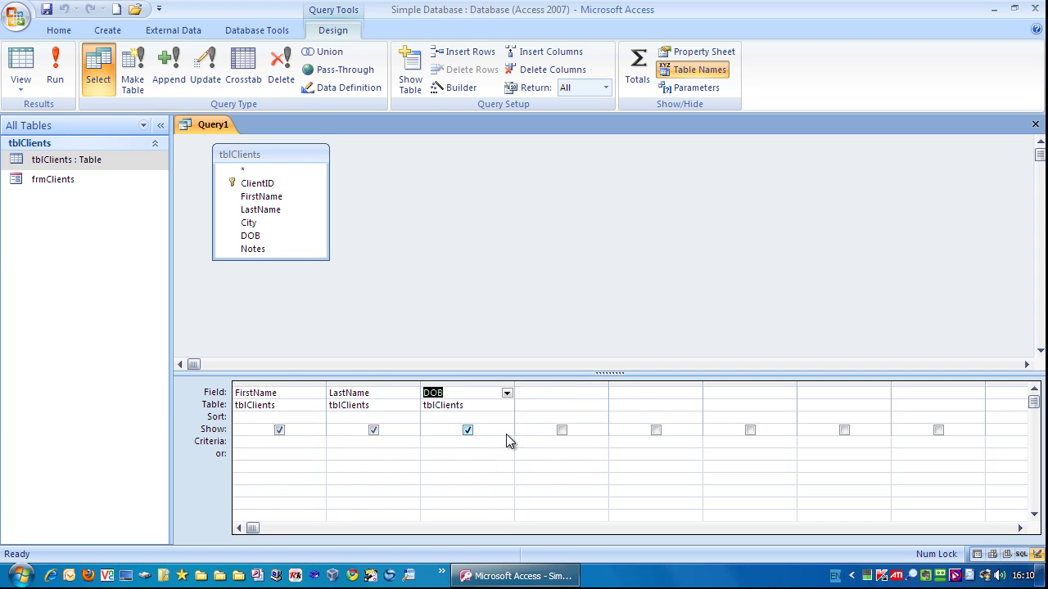
left_click(21, 65)
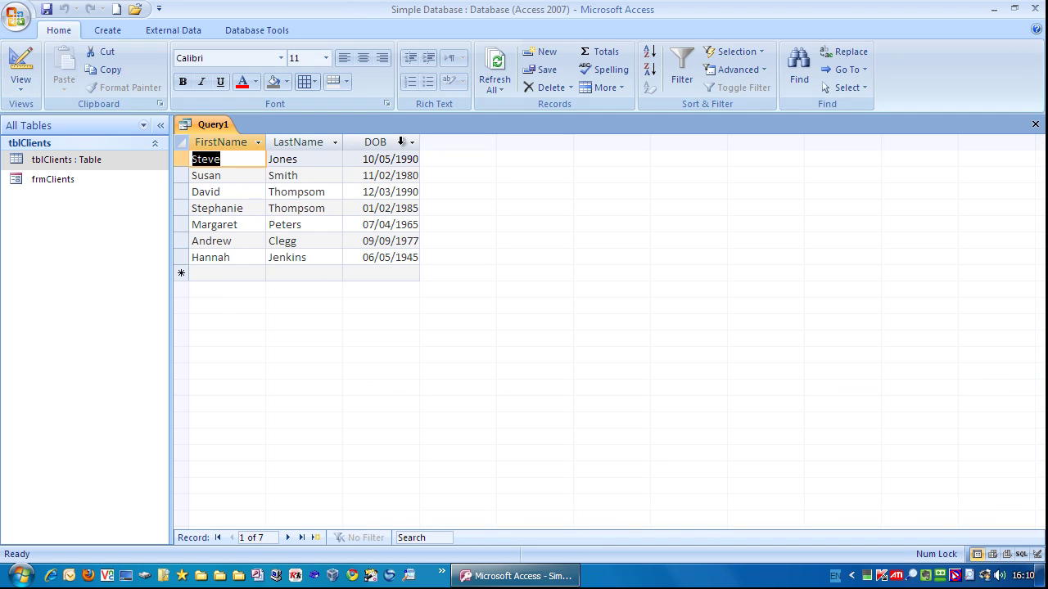
left_click(21, 65)
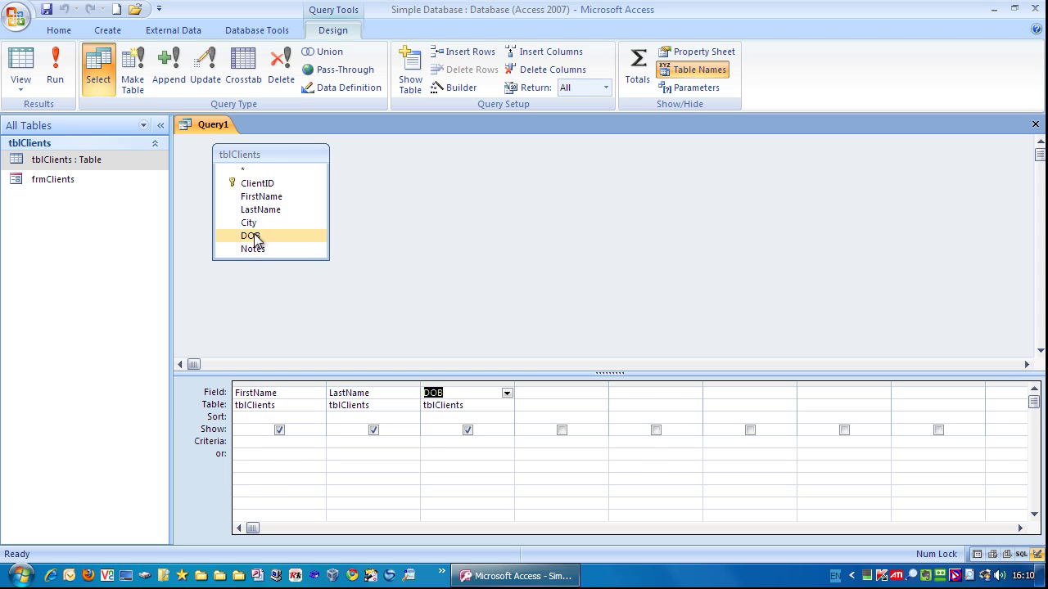
Put City back between LastName and DOB and check the four-column results.
left_click_drag(249, 224, 439, 439)
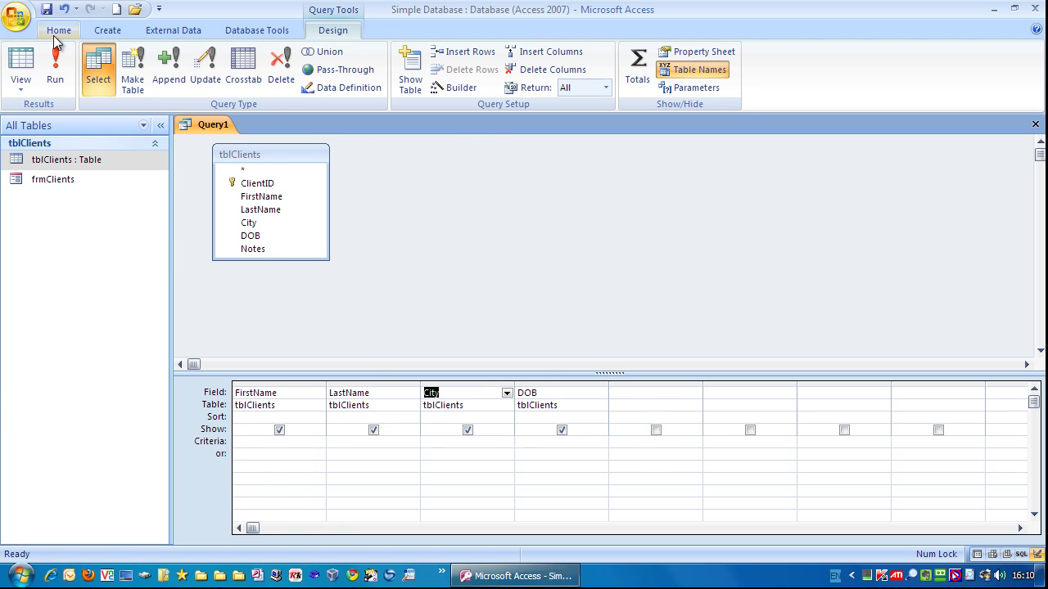
left_click(21, 61)
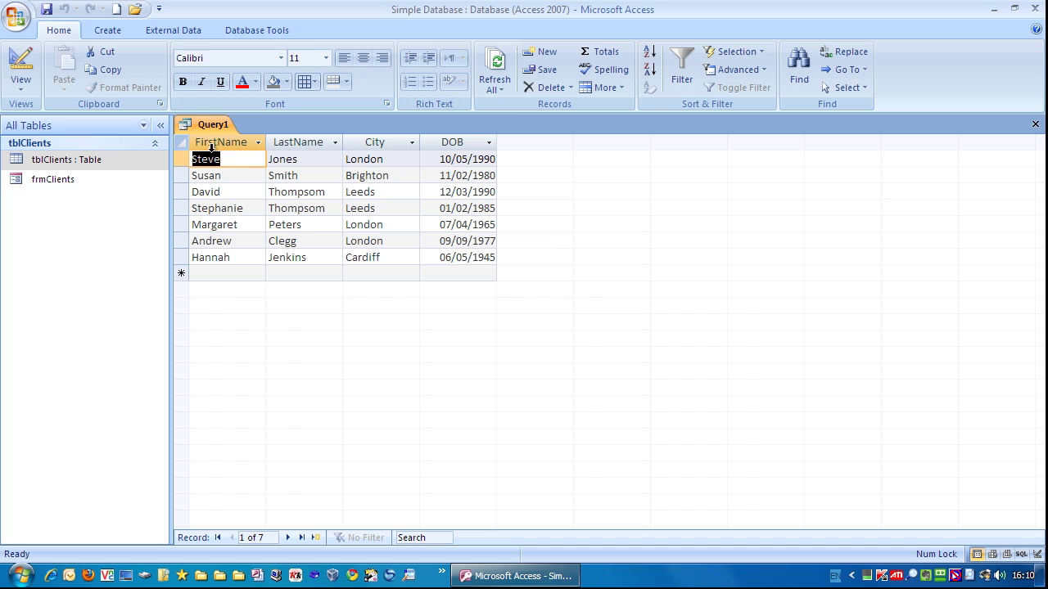
left_click(21, 61)
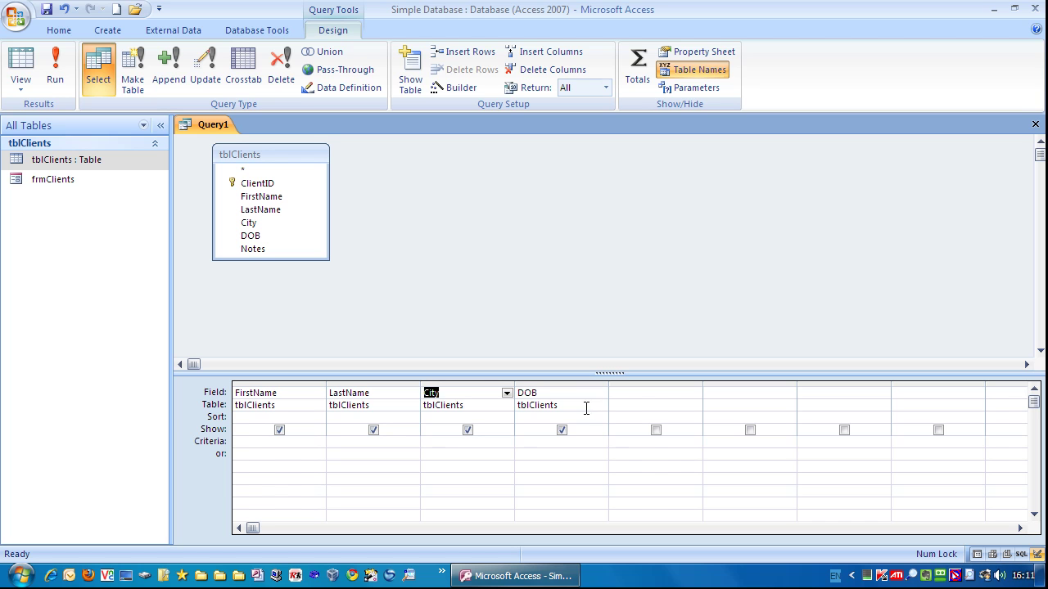
Close Query1 and save it under the name qrySimpleQuery.
left_click(1035, 124)
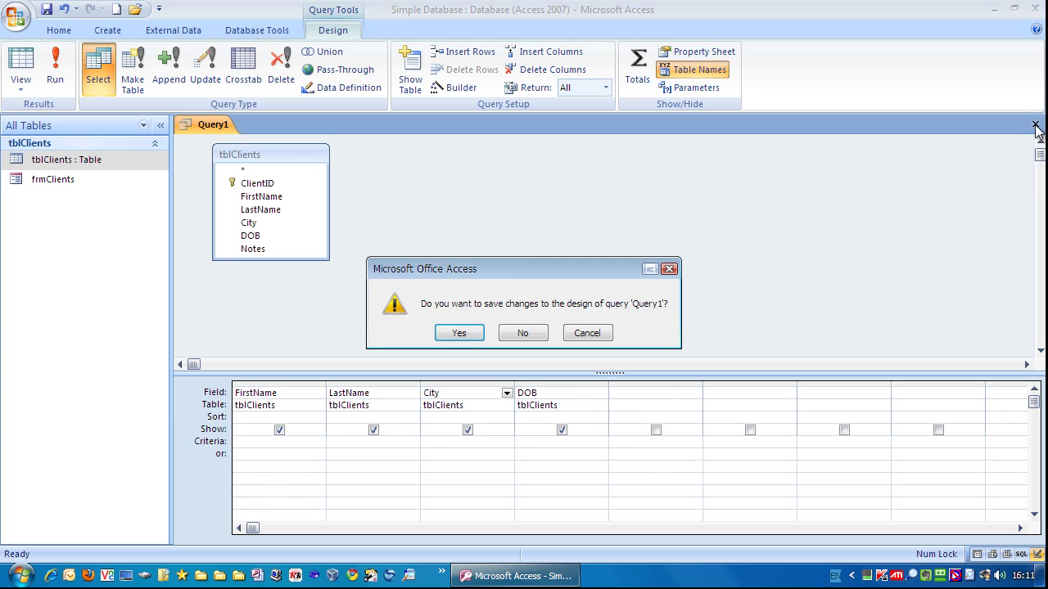
left_click(445, 334)
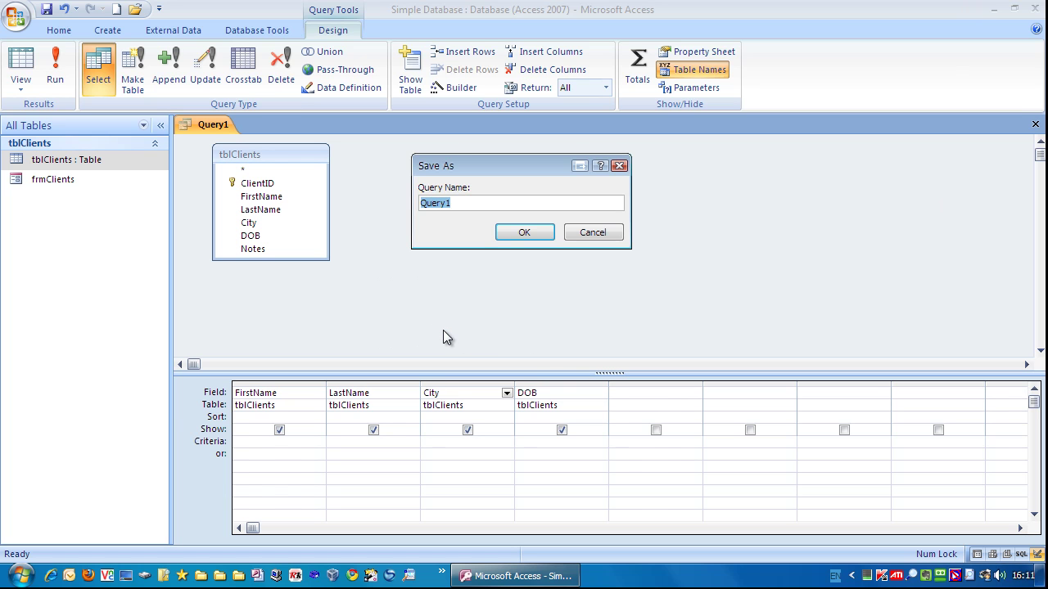
type("qry")
type("Sime")
key("BackSpace")
type("pleQuery")
left_click(525, 234)
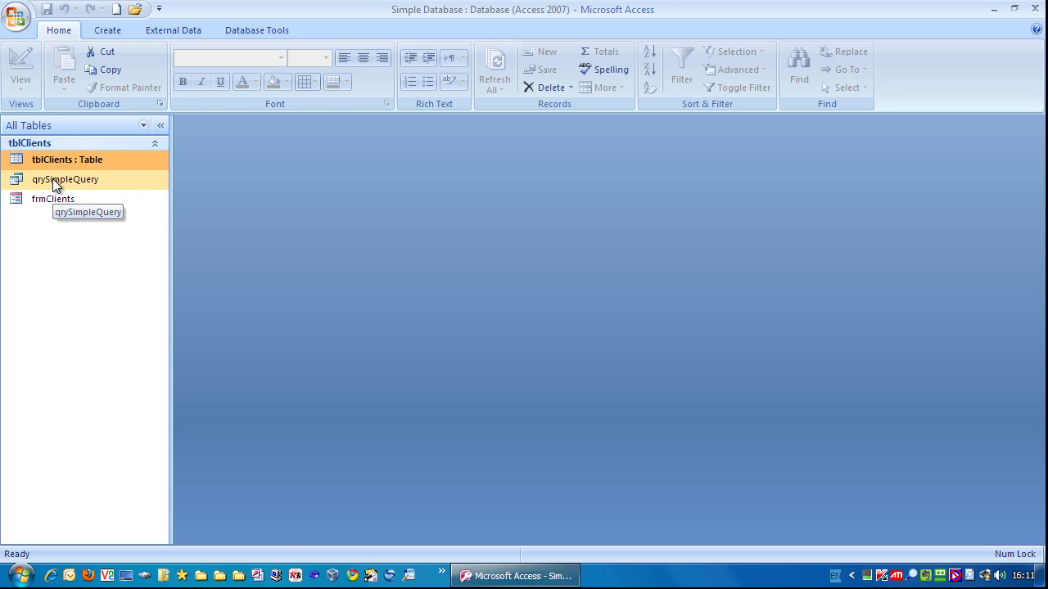
Open qrySimpleQuery and enter London as the City criterion in design view.
left_click(53, 178)
double_click(53, 179)
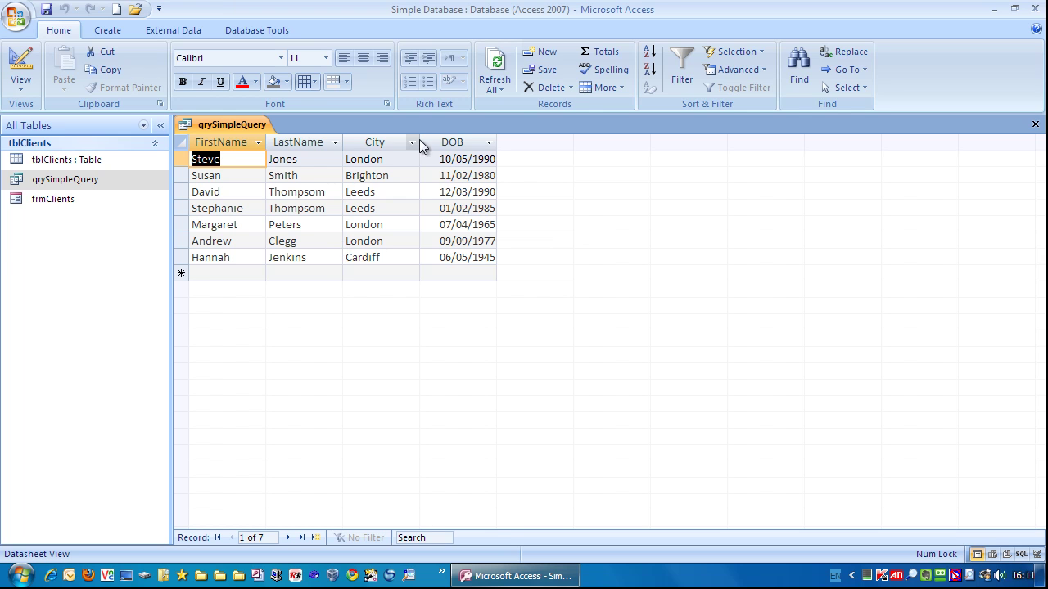
left_click(19, 71)
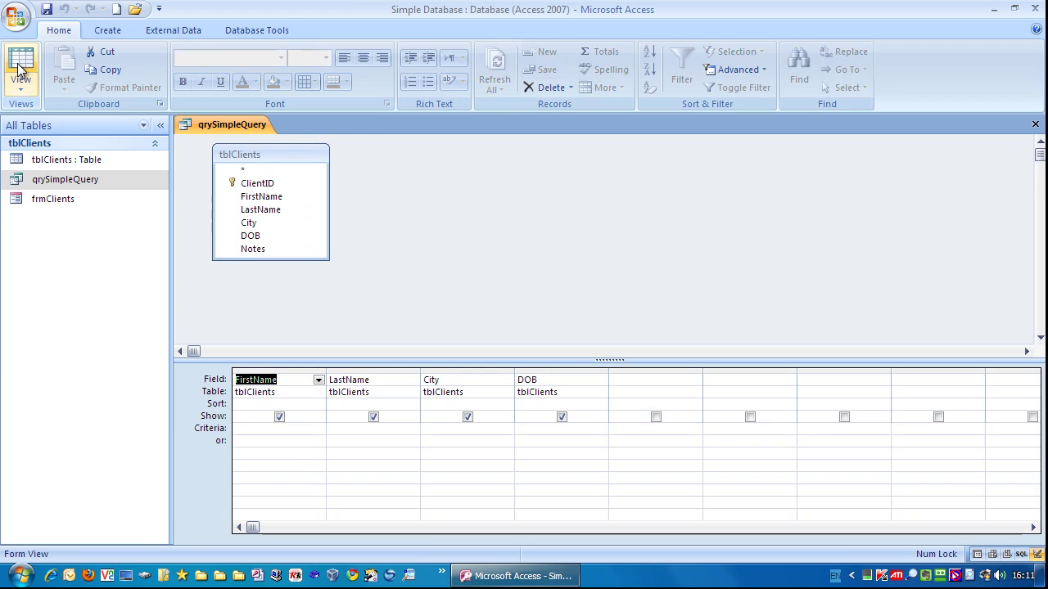
left_click(456, 429)
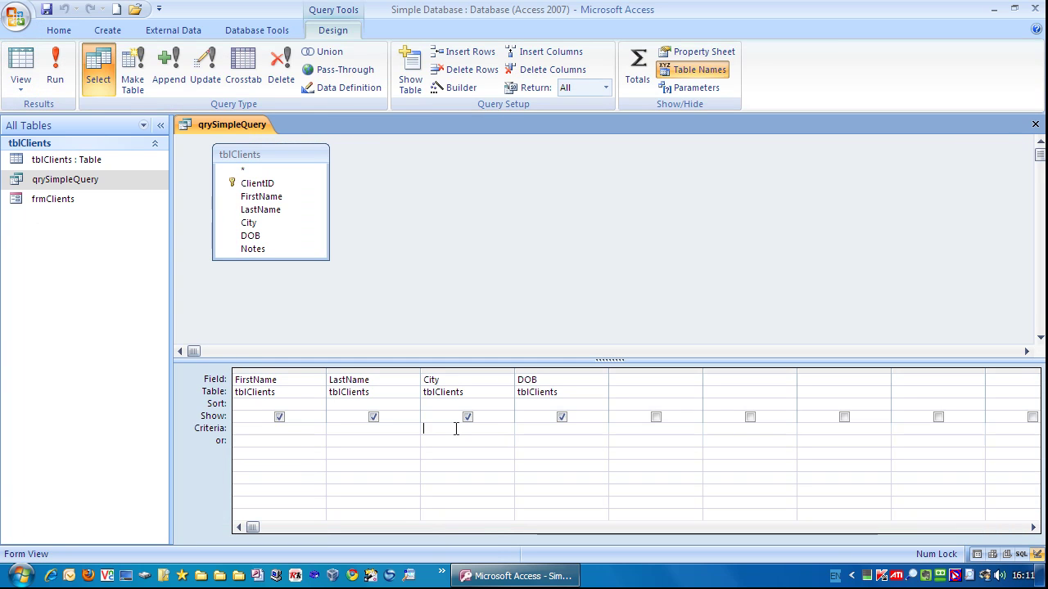
type("London")
key("Tab")
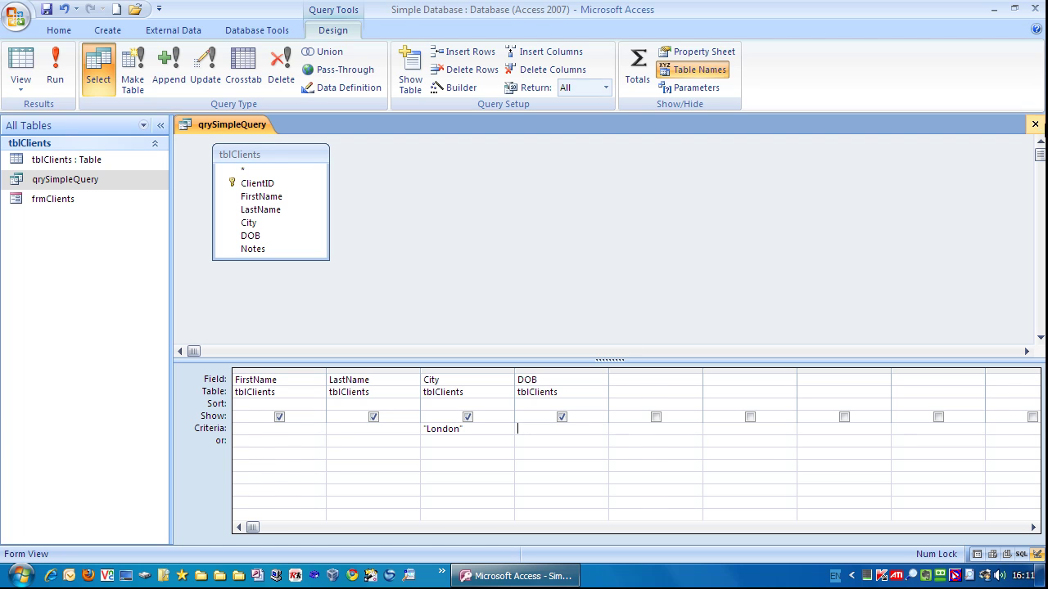
Save the London criterion and rerun the query to list the three London clients.
left_click(1036, 127)
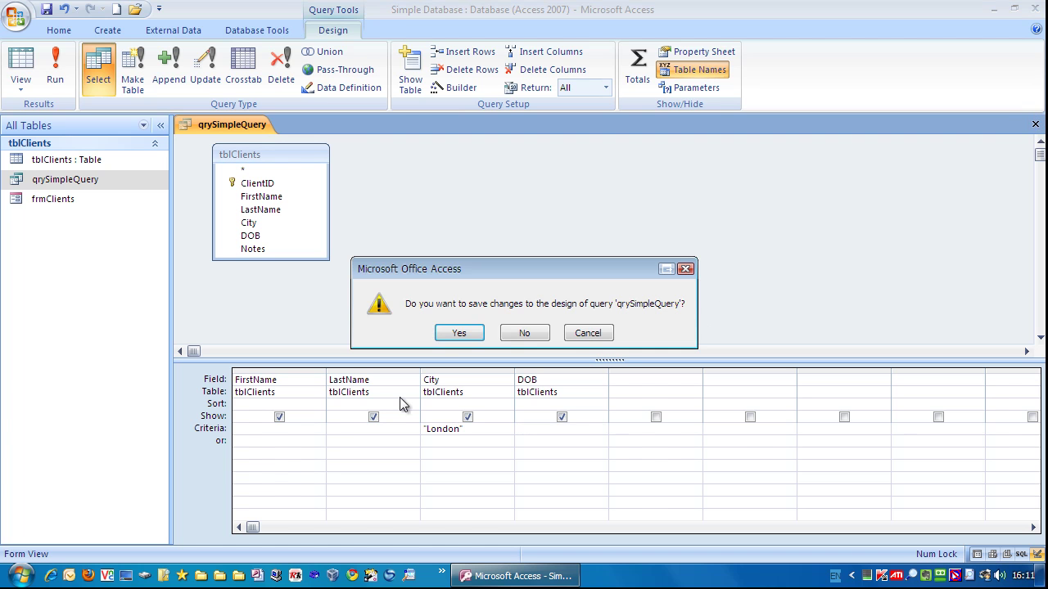
left_click(463, 332)
double_click(57, 176)
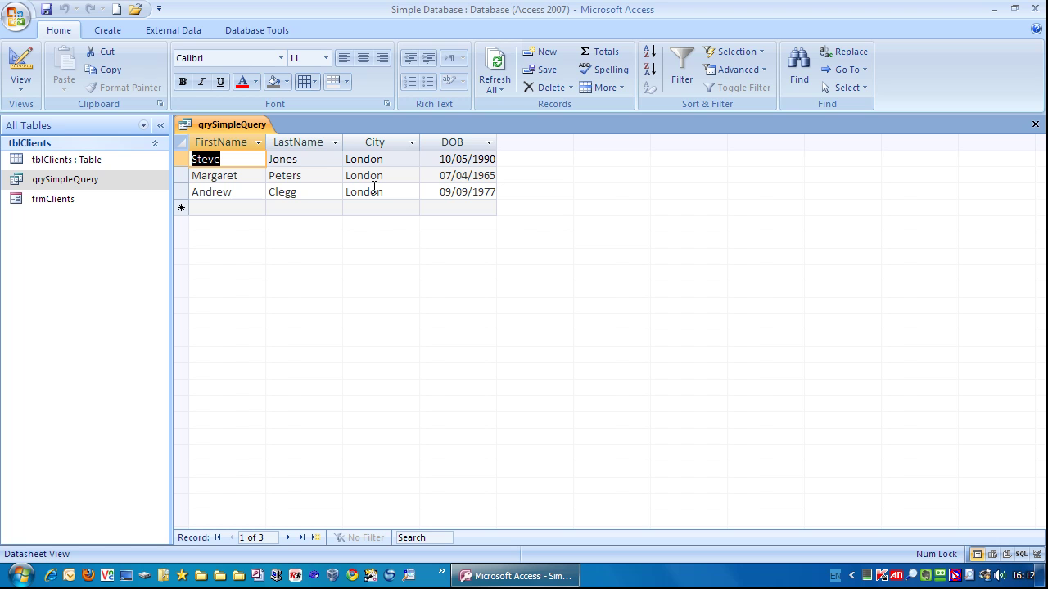
Replace the City criterion London with [Enter City], then save and close qrySimpleQuery.
left_click(22, 76)
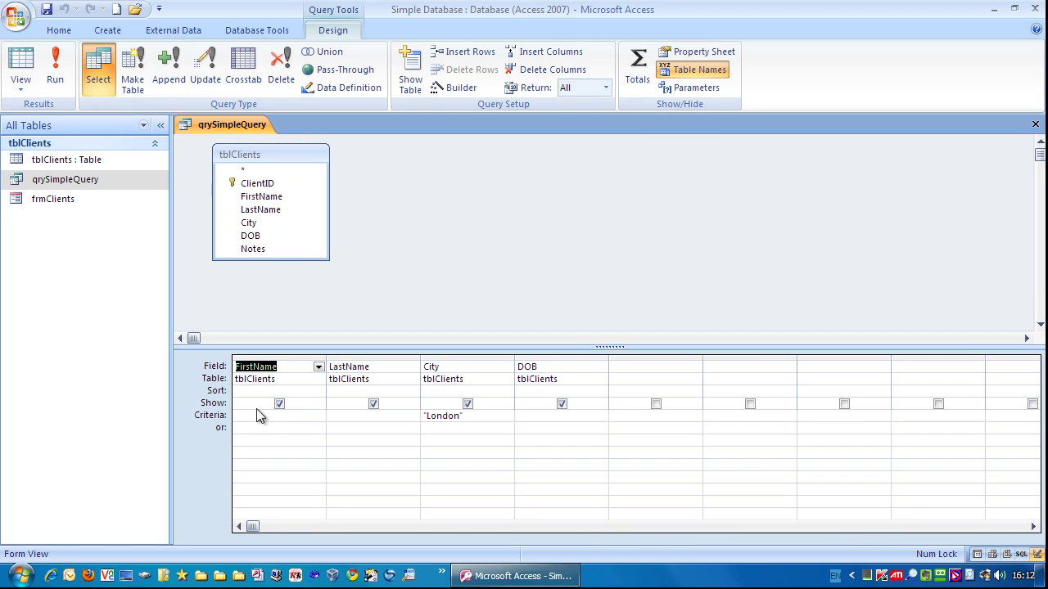
left_click_drag(475, 416, 403, 414)
key("Delete")
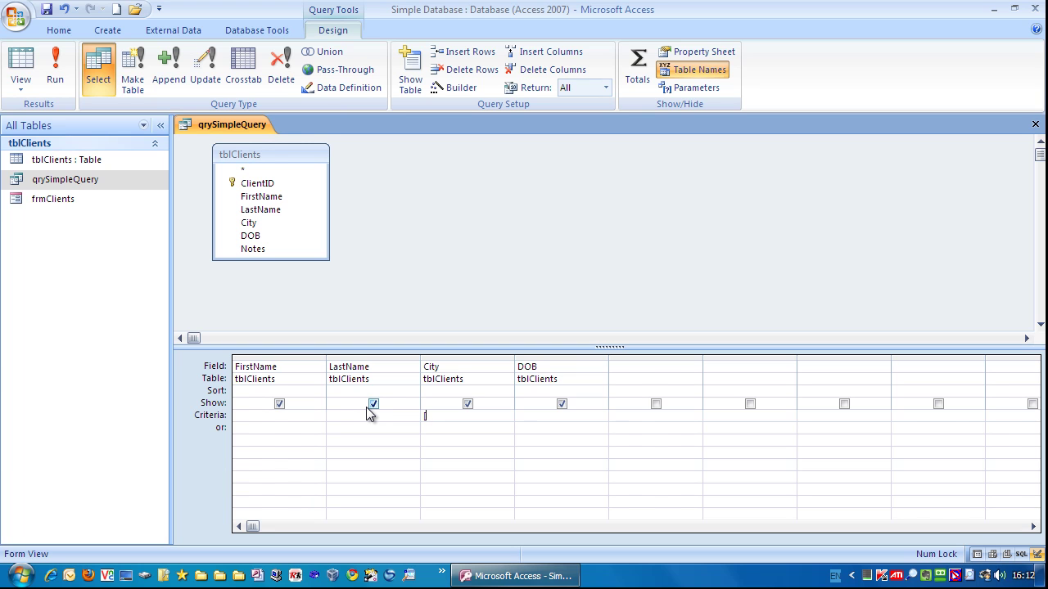
type("Enter City]")
left_click(1035, 124)
left_click(461, 332)
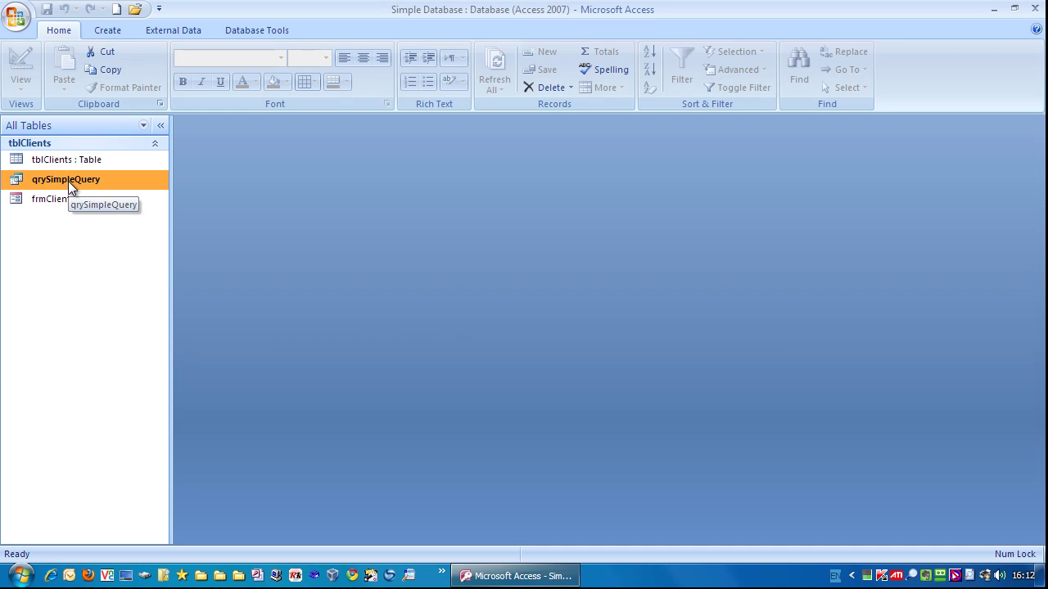
Run qrySimpleQuery for Brighton at the city prompt, then close the results.
double_click(68, 181)
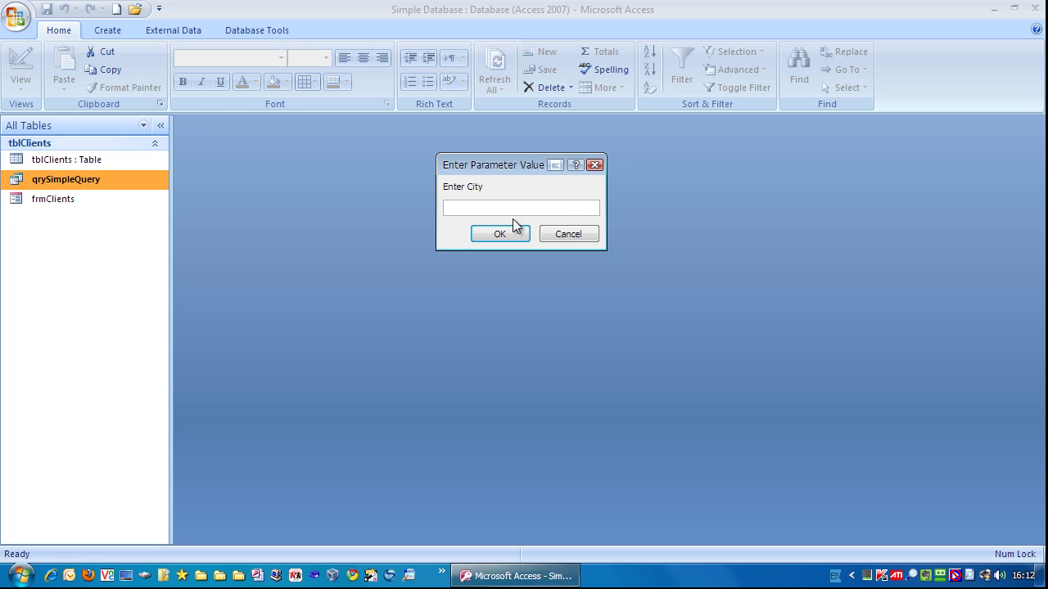
type("Brightom")
key("BackSpace")
type("n")
left_click(498, 235)
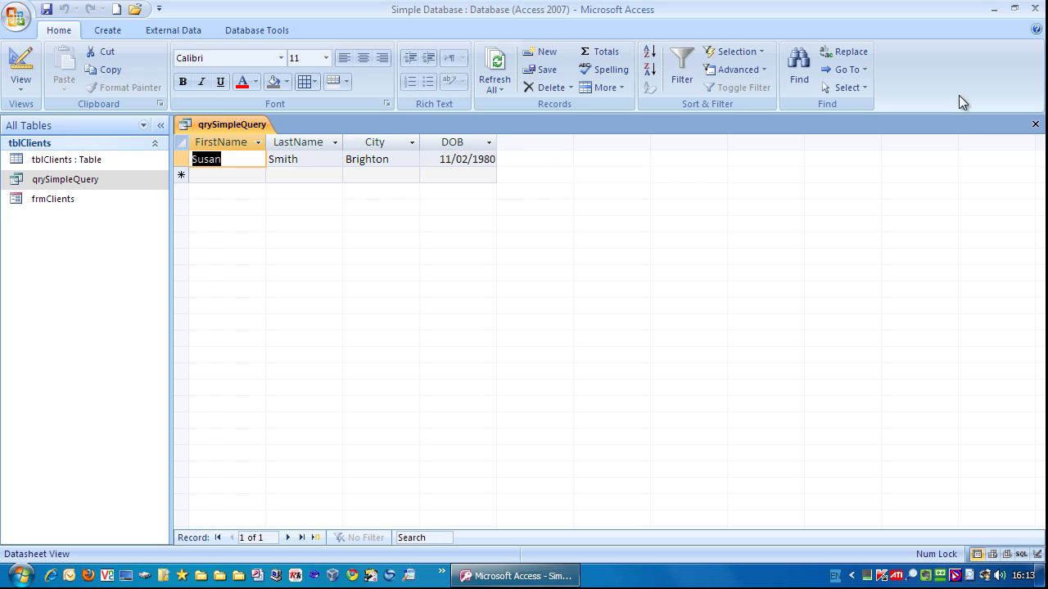
left_click(1034, 124)
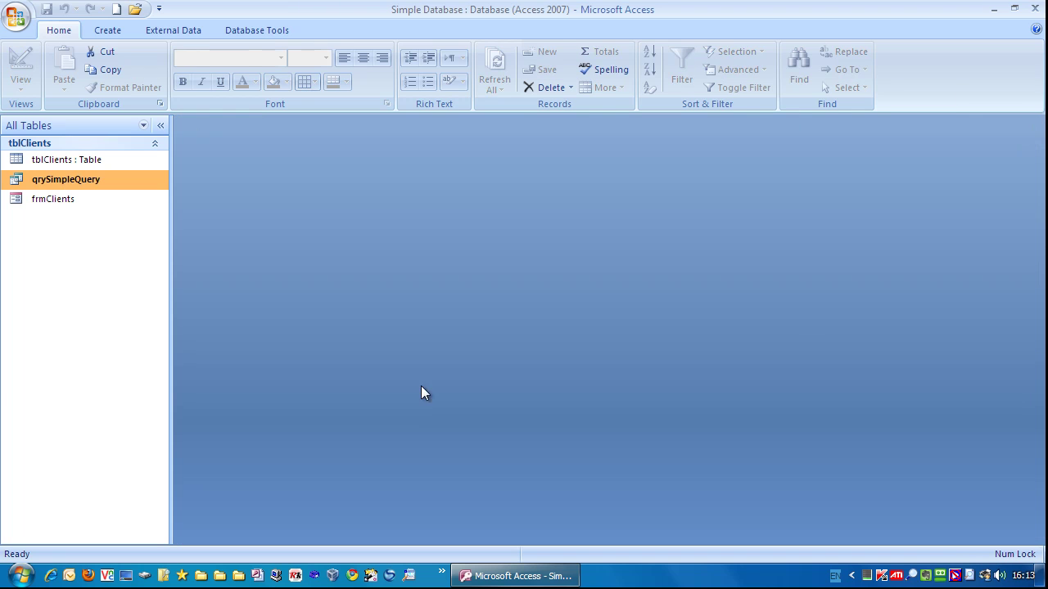
Run qrySimpleQuery for London, then view its design showing the [Enter City] criterion.
double_click(49, 178)
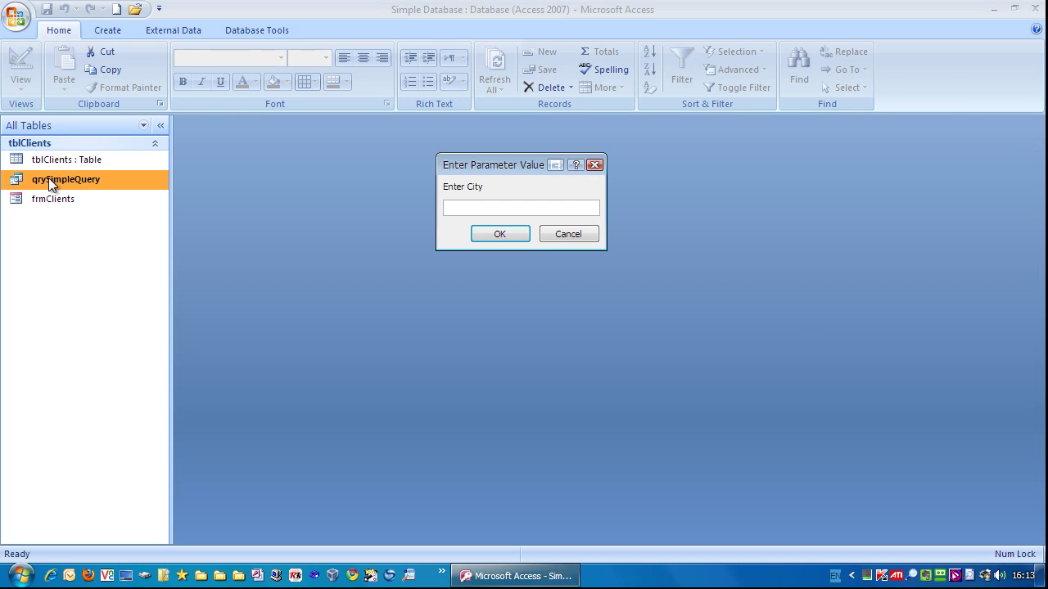
type("London")
left_click(491, 235)
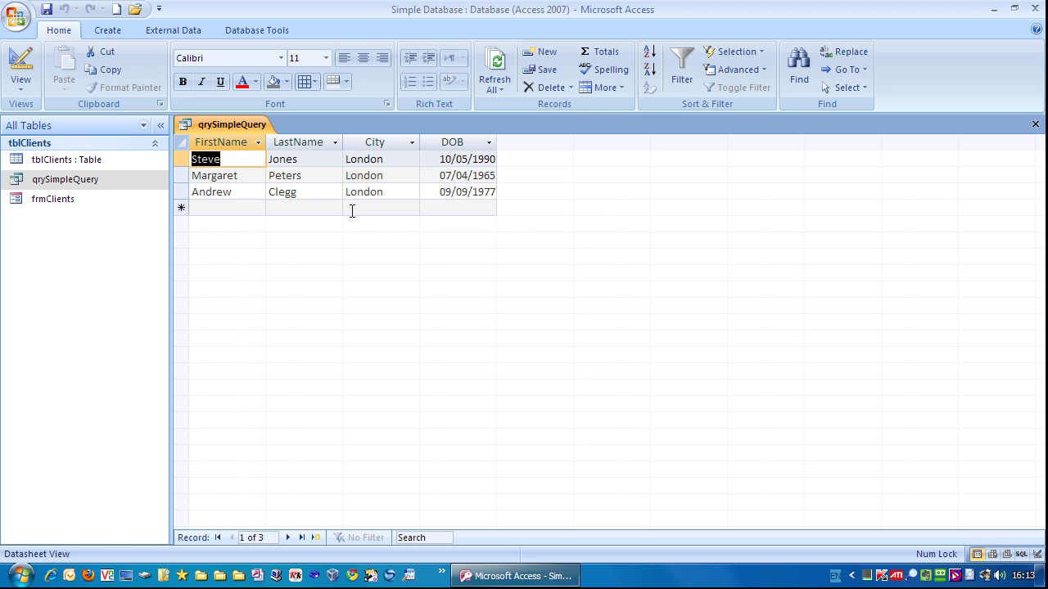
left_click(20, 72)
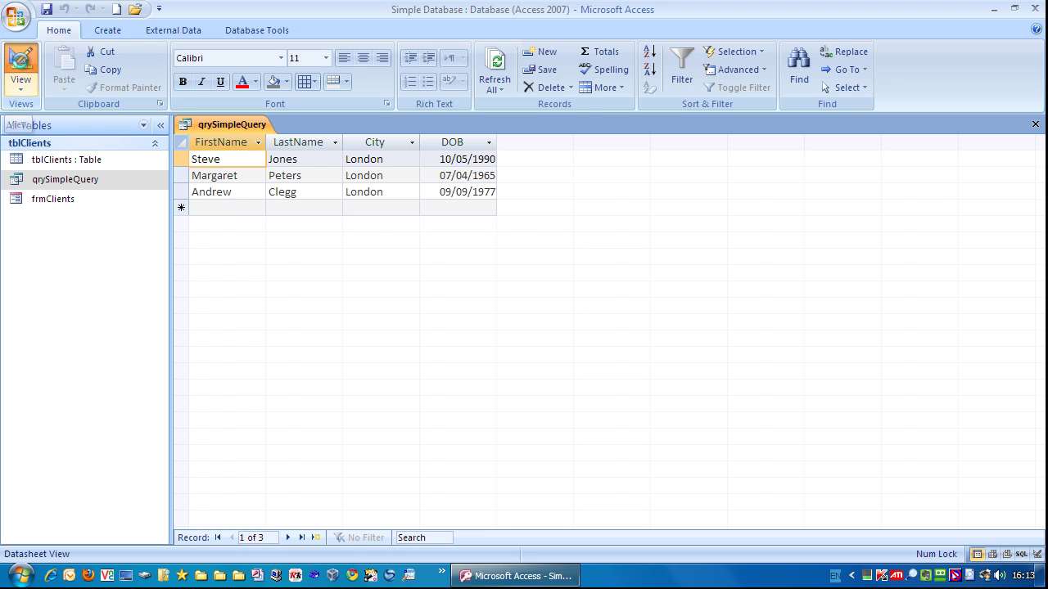
left_click_drag(477, 403, 405, 398)
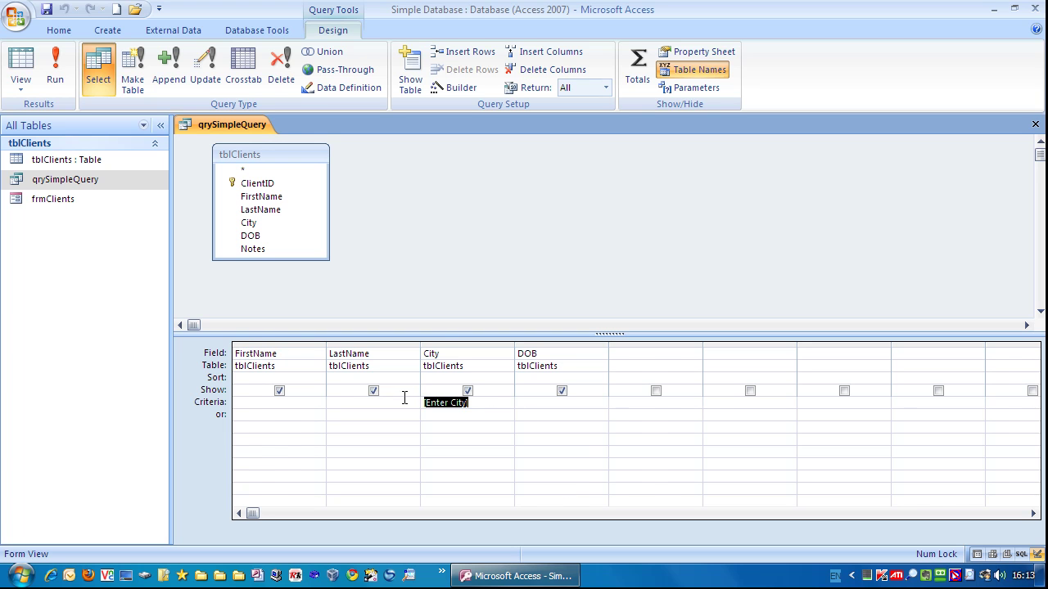
left_click(479, 402)
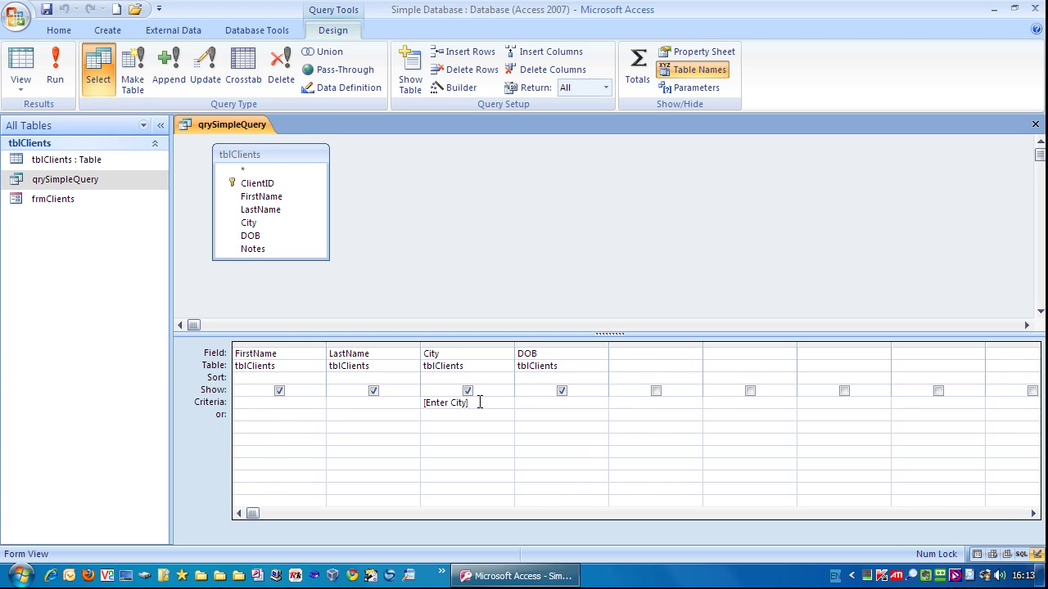